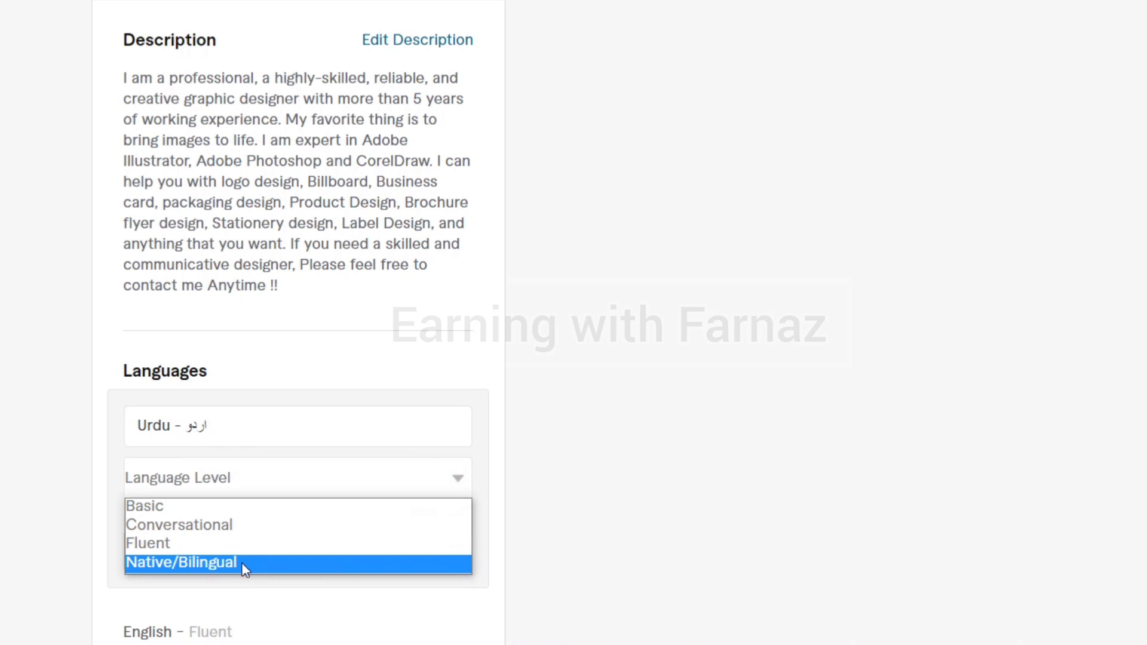
Set the level for Urdu to Native/Bilingual and save the language to the profile.
left_click(242, 562)
left_click(389, 550)
Add Logo design to the profile's skills with the Expert experience level.
scroll(389, 418, "down", 5)
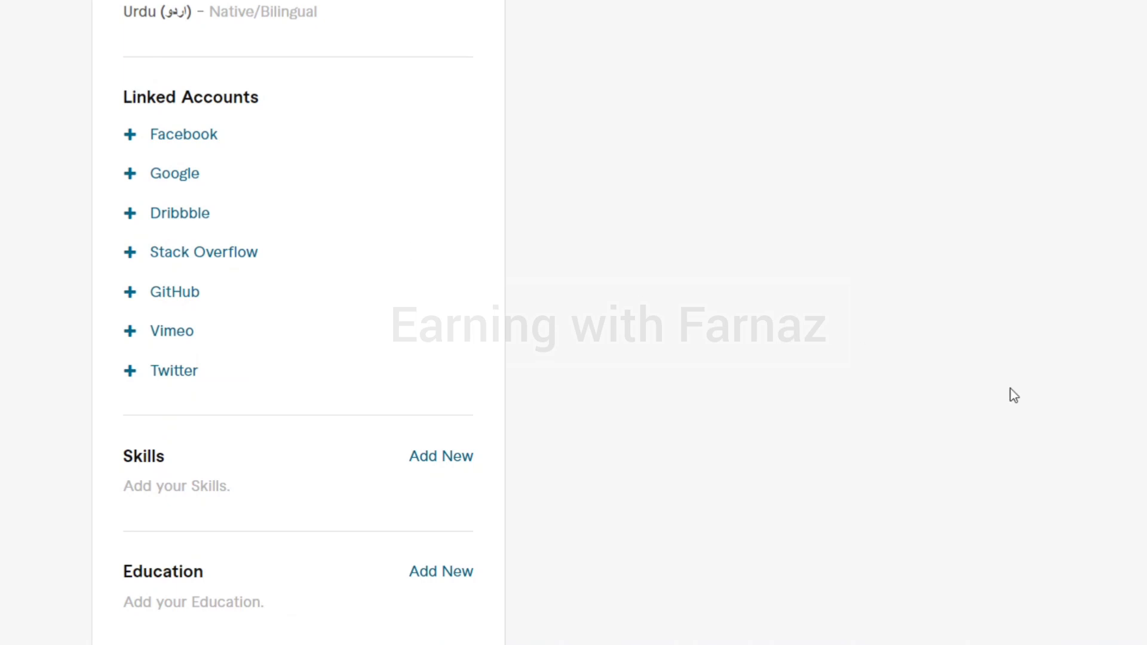
scroll(469, 134, "down", 5)
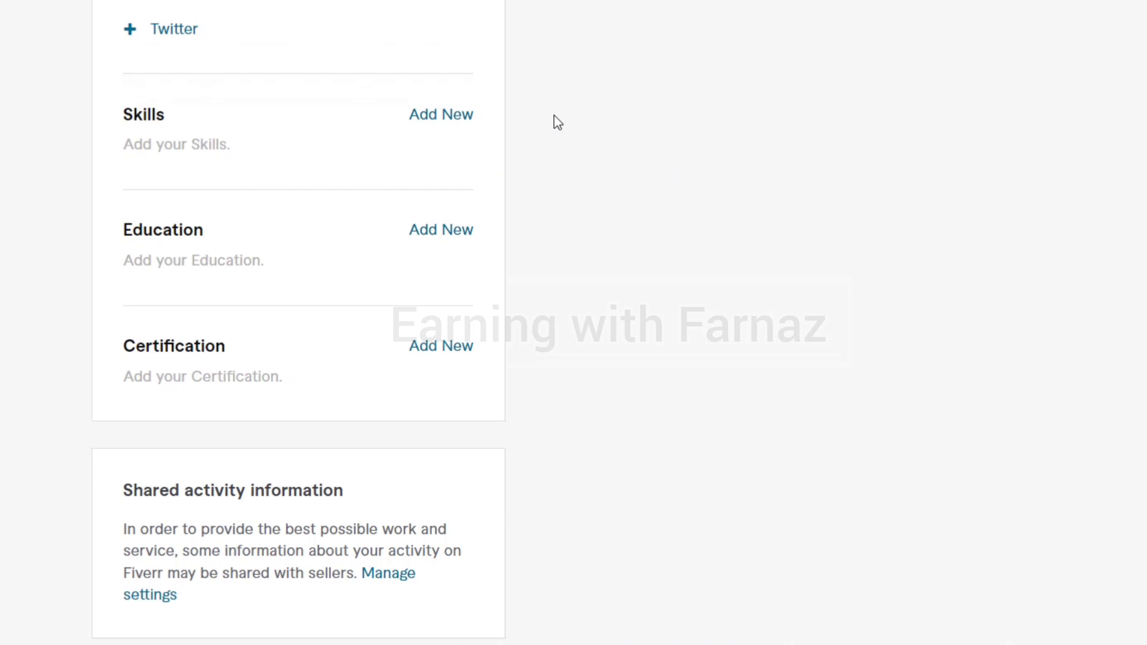
left_click(442, 115)
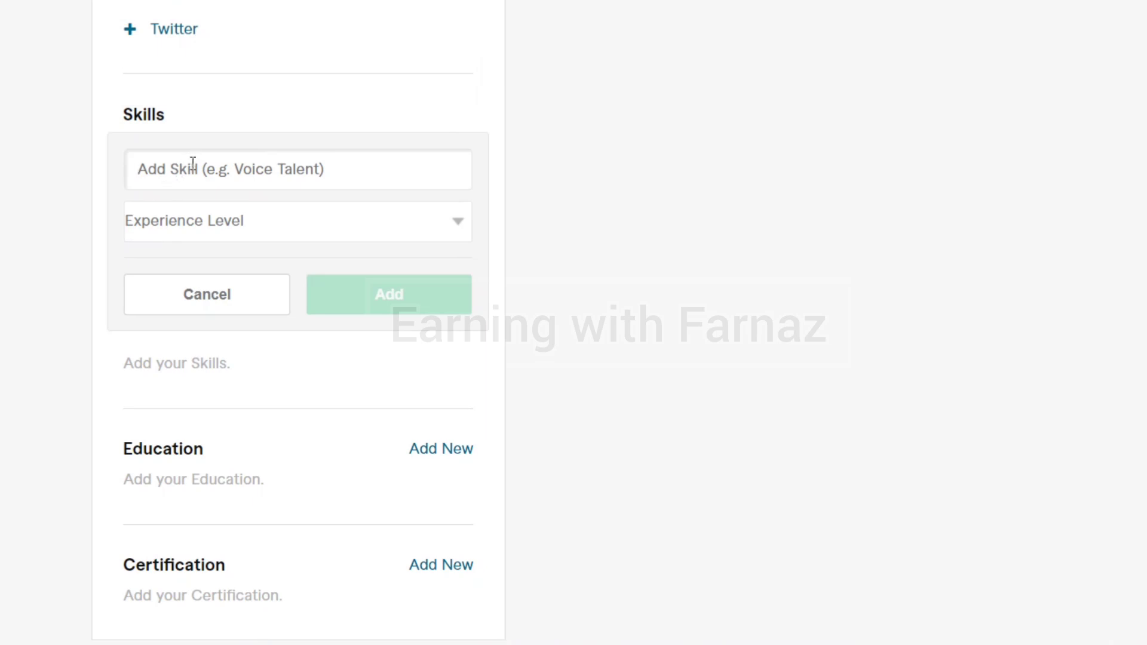
left_click(193, 164)
type("Log")
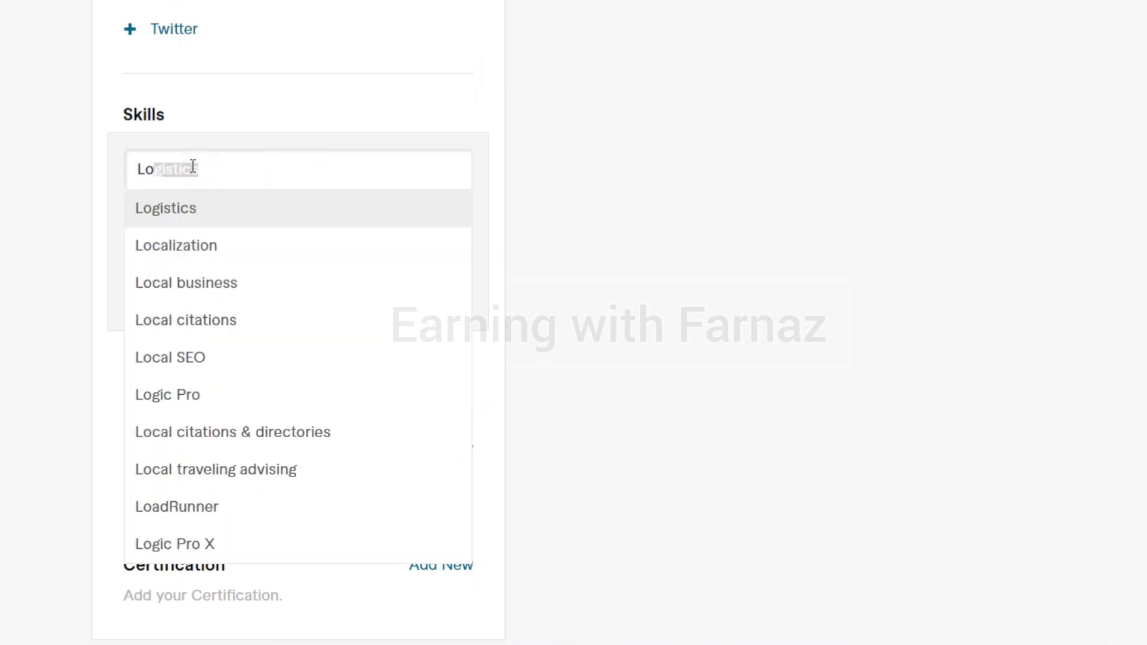
type("o")
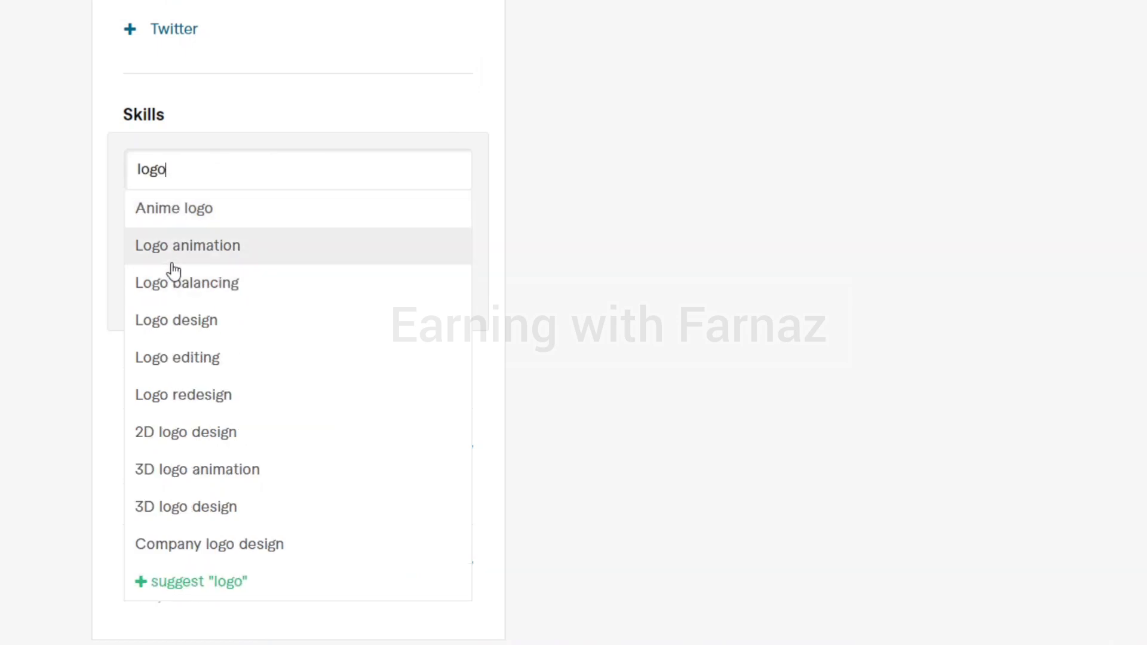
left_click(173, 320)
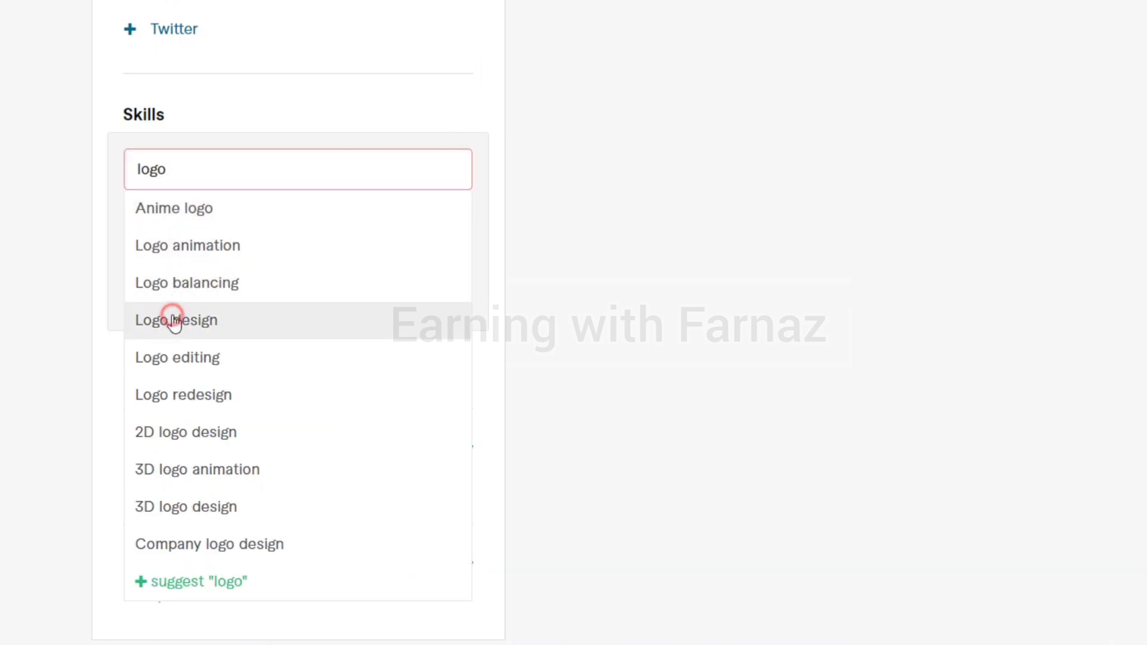
left_click(357, 231)
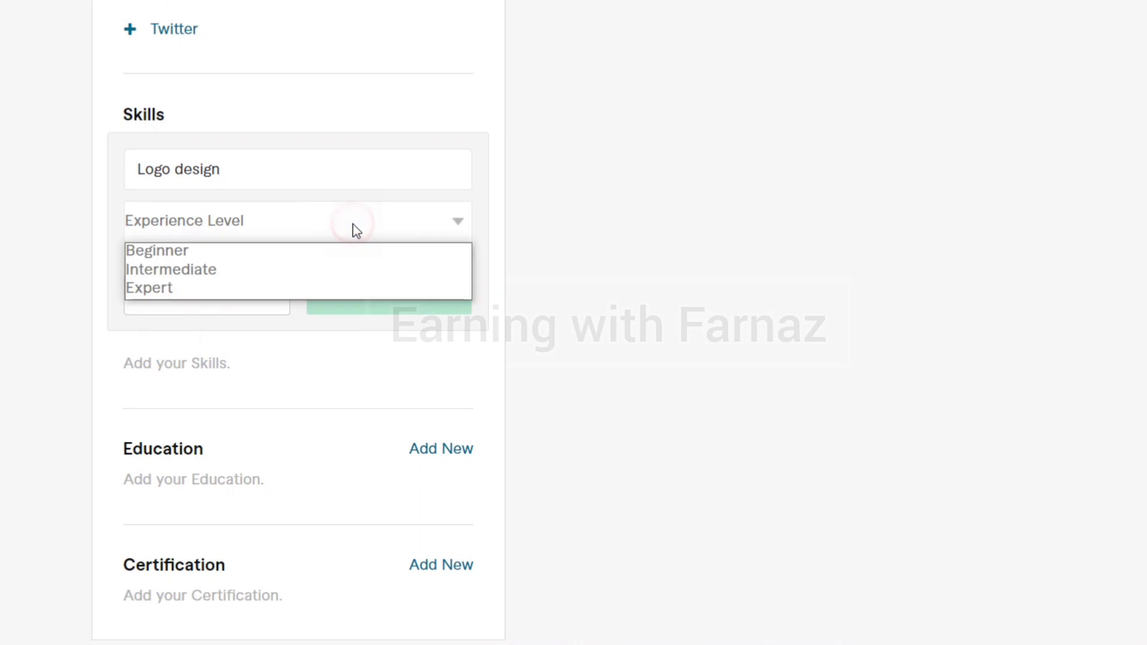
left_click(292, 288)
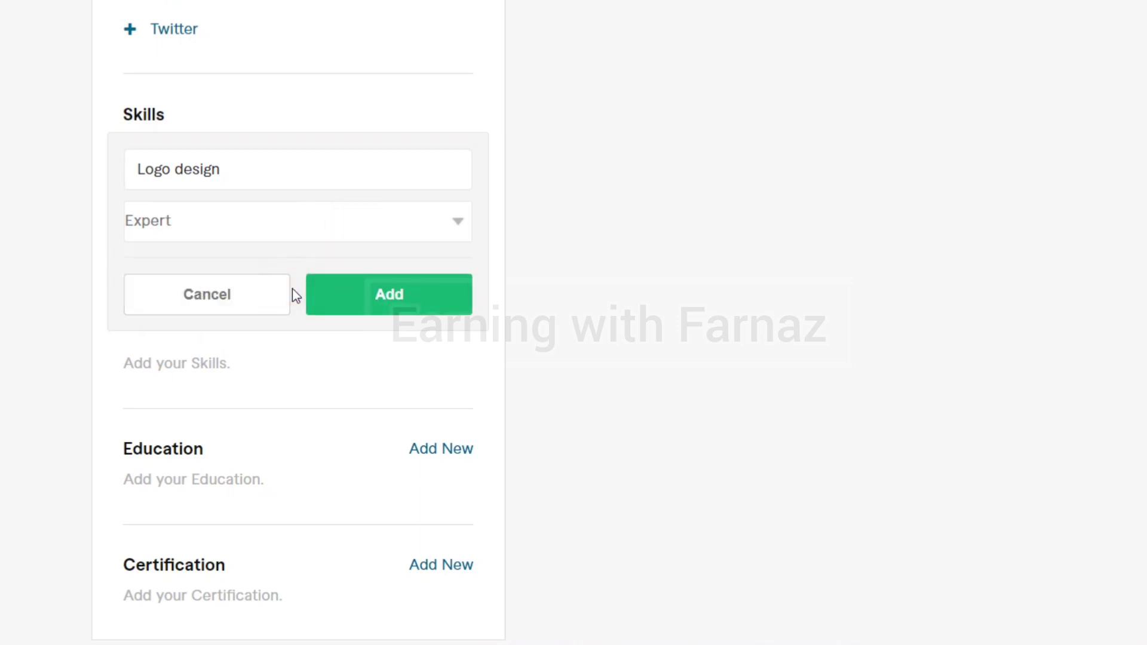
left_click(347, 297)
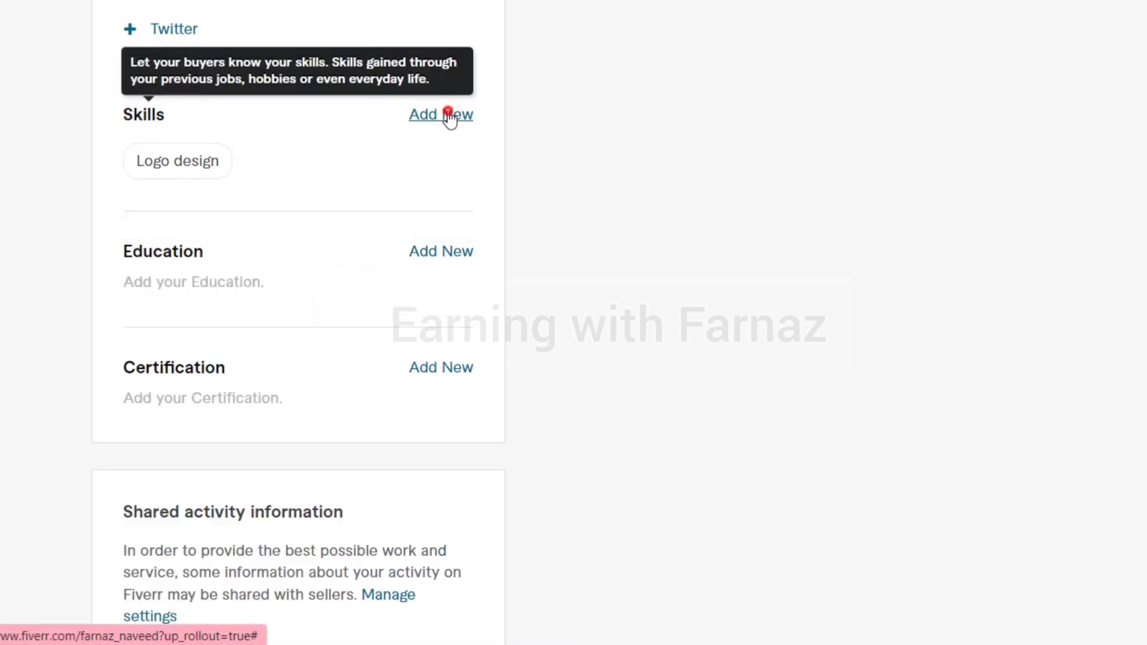
Add Menu design as another profile skill at the Expert experience level.
left_click(449, 117)
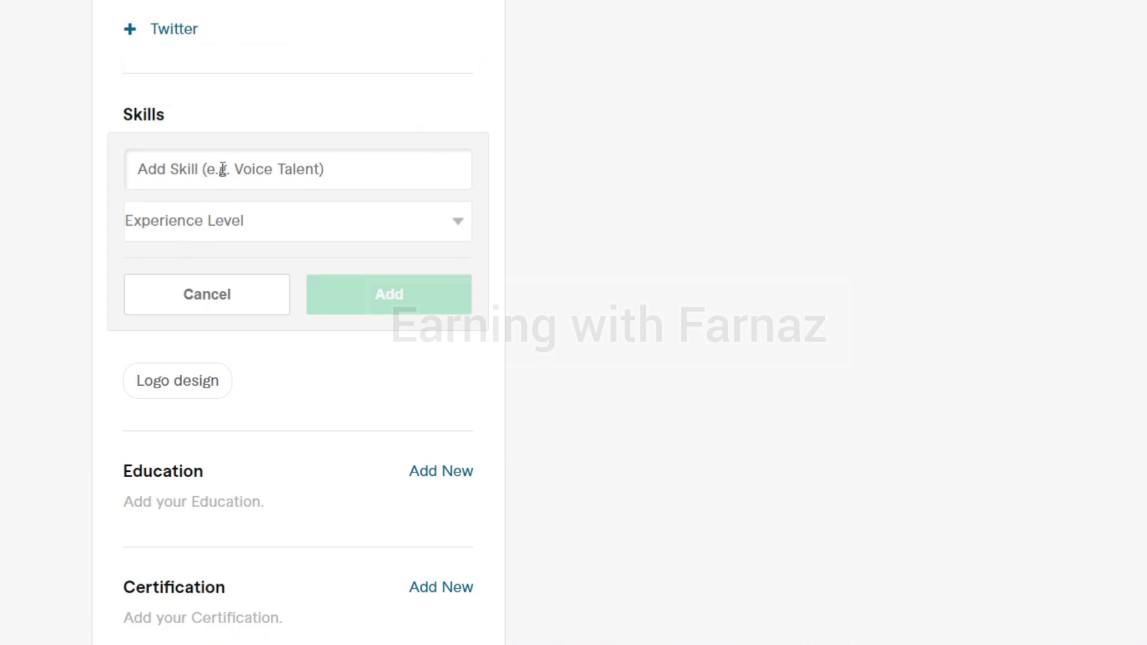
type("menu")
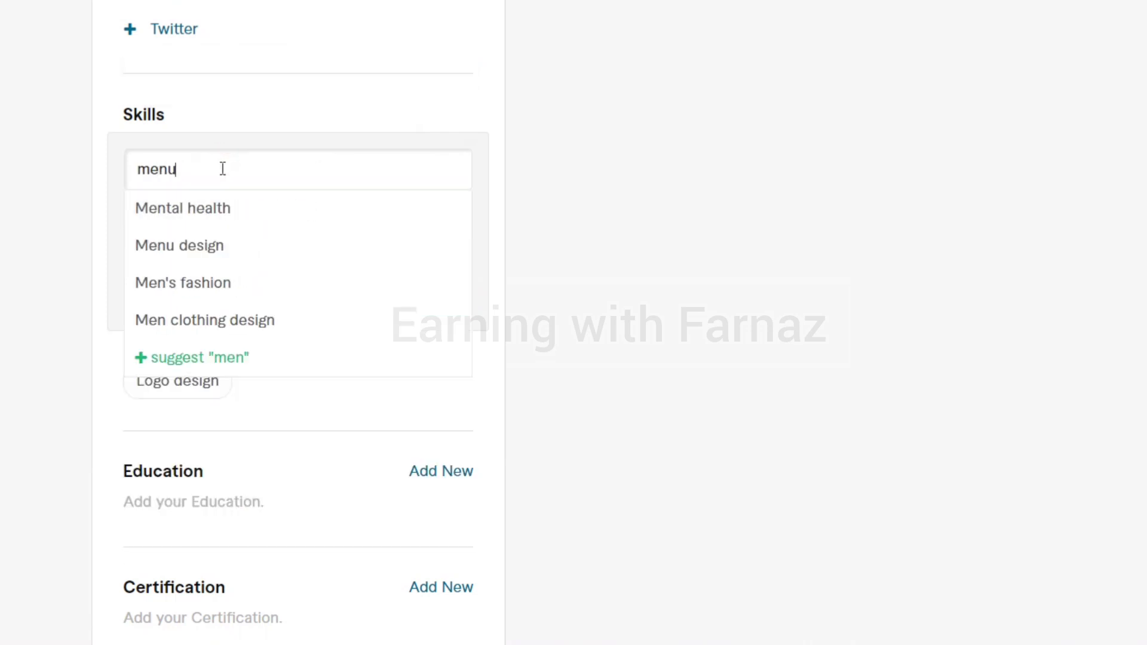
left_click(214, 209)
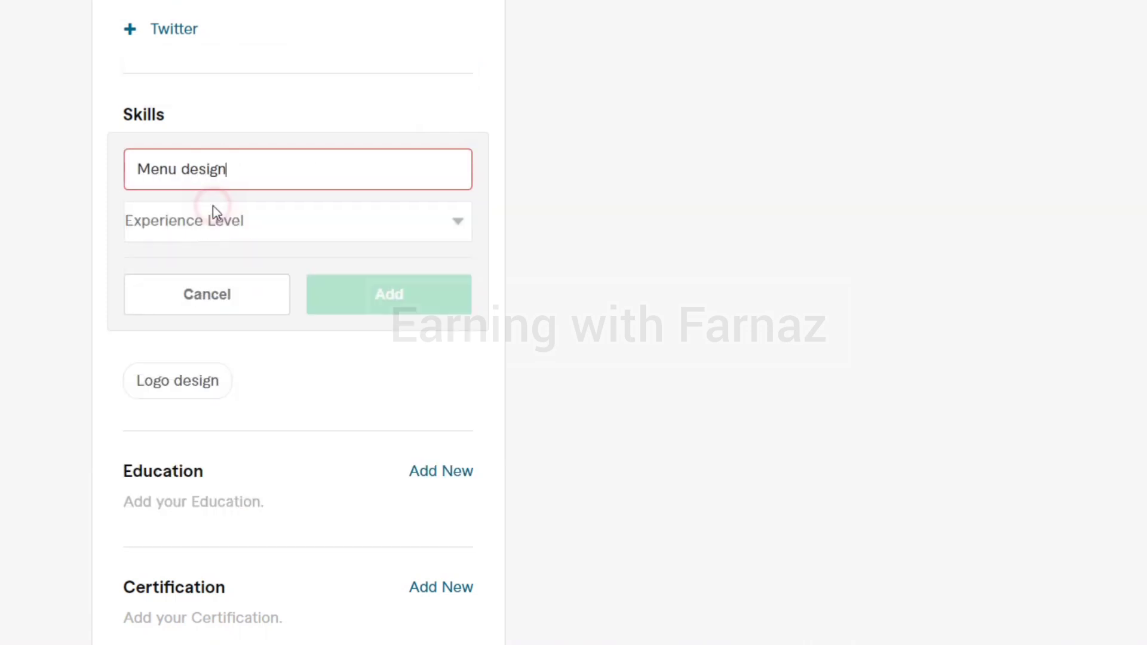
left_click(423, 220)
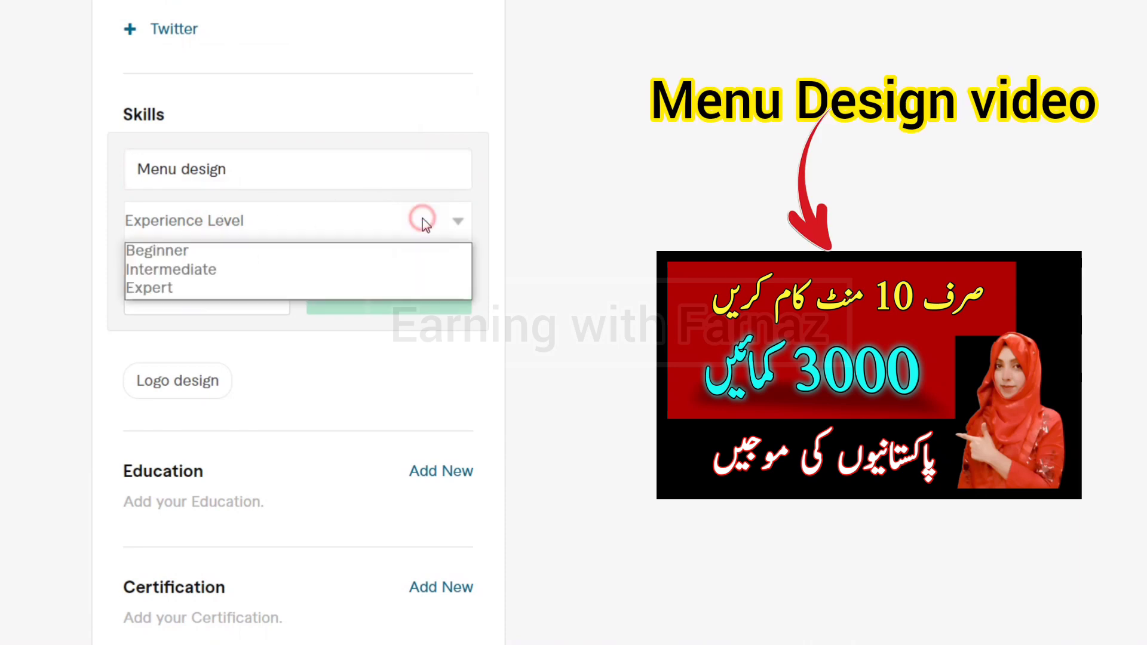
left_click(338, 289)
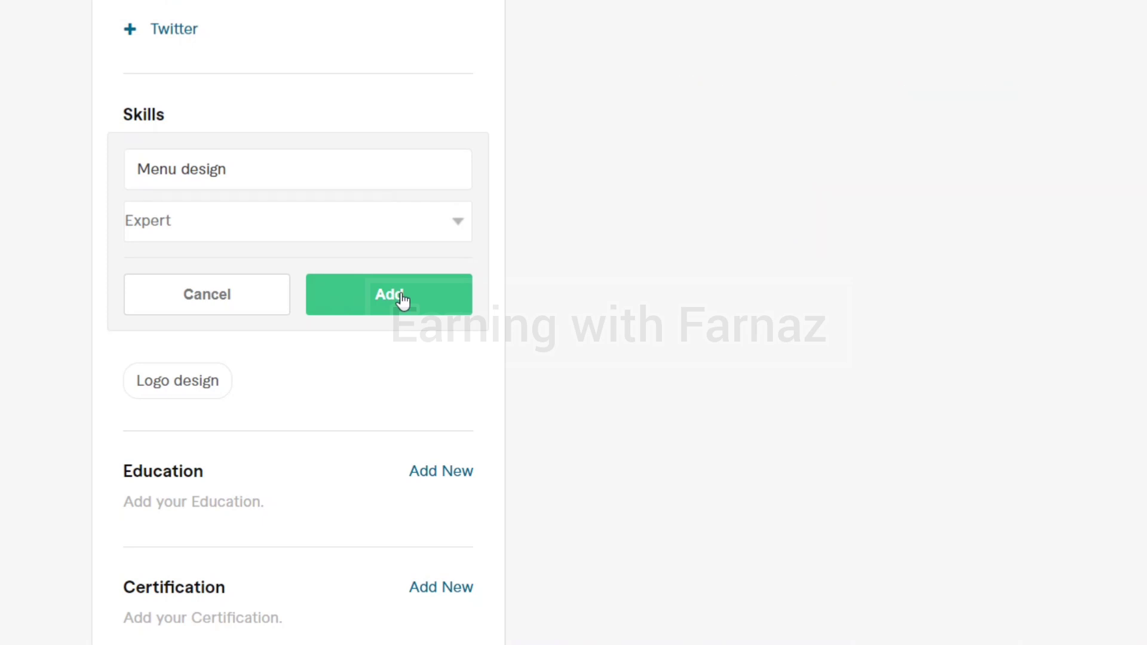
left_click(402, 299)
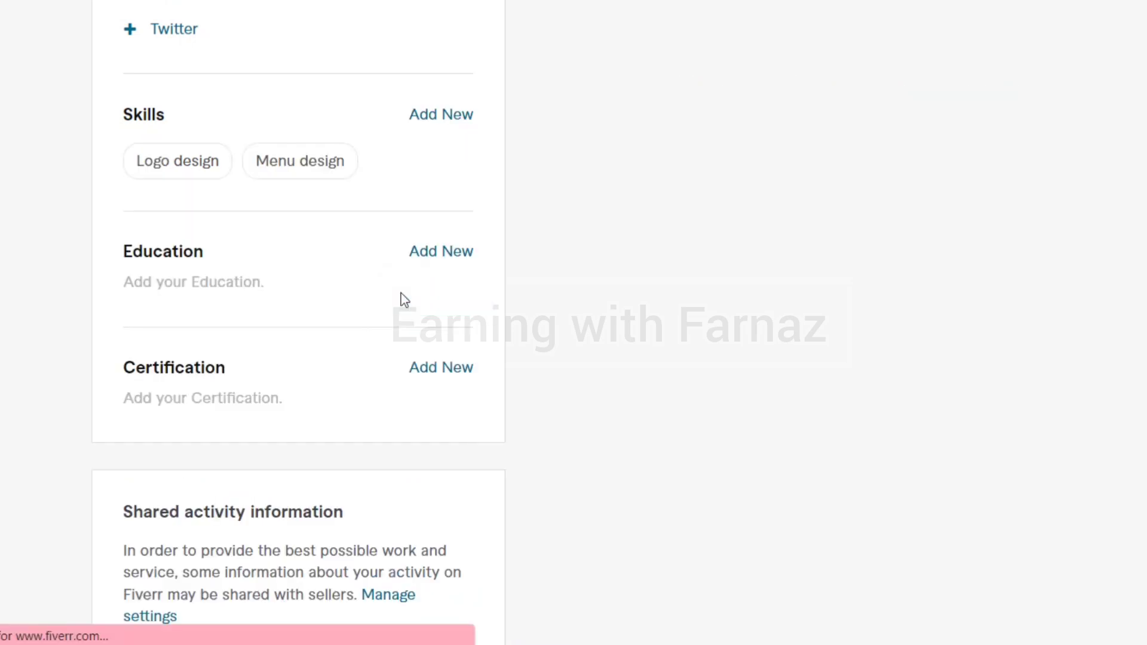
Add Resume design to the profile's skills at the Expert experience level.
left_click(441, 115)
type("res")
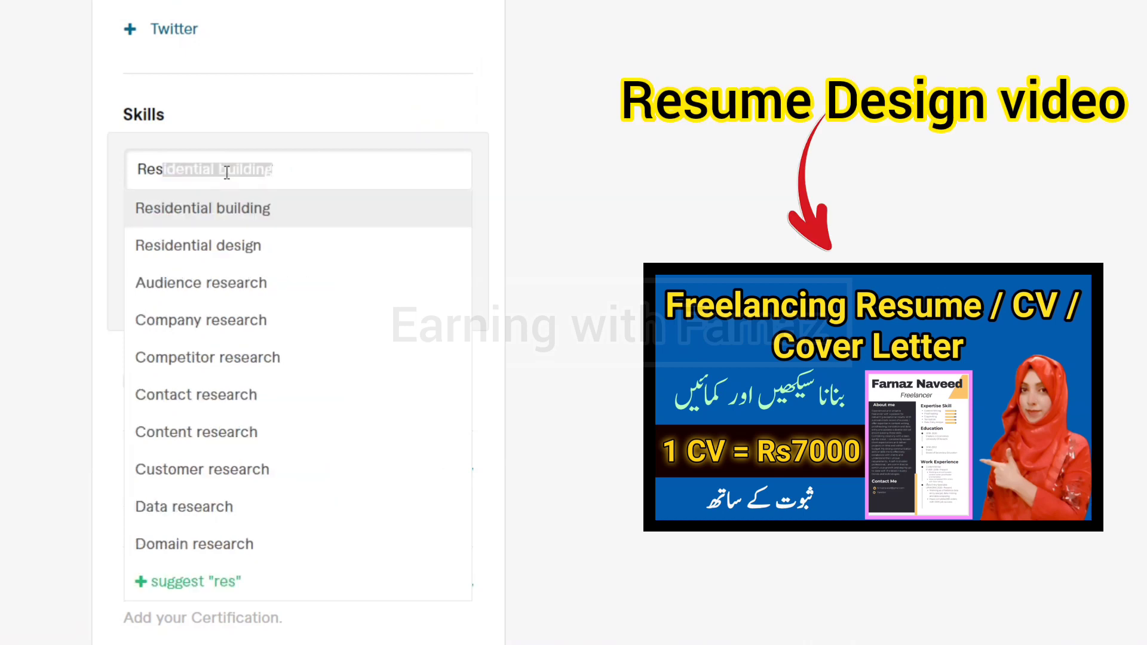
type("um")
left_click(220, 210)
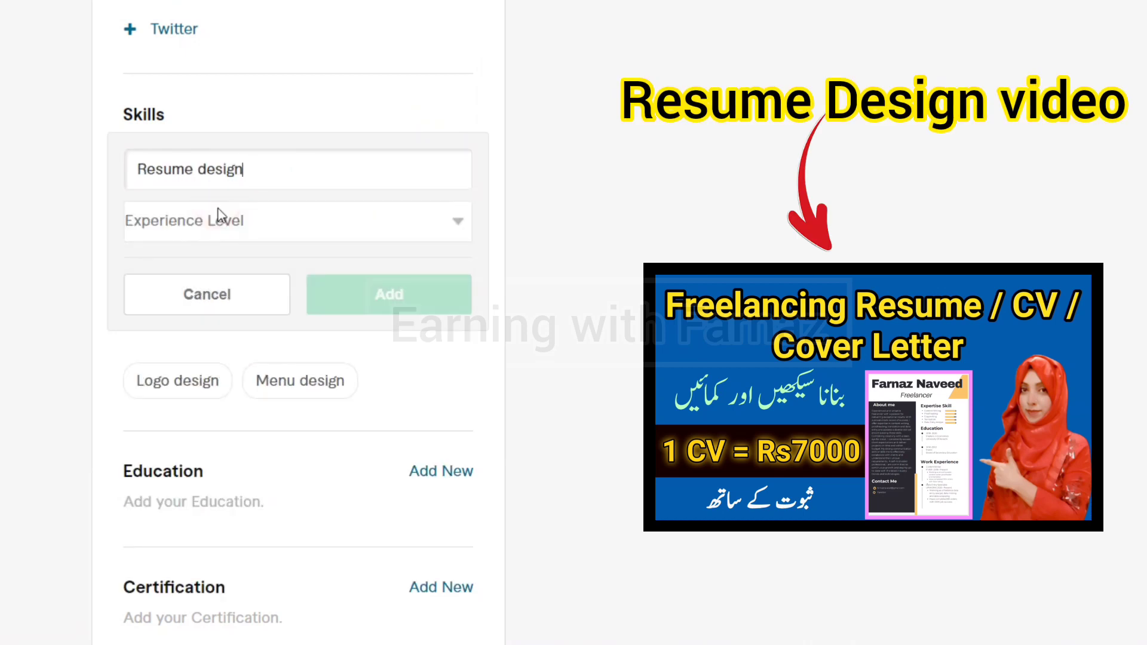
left_click(401, 220)
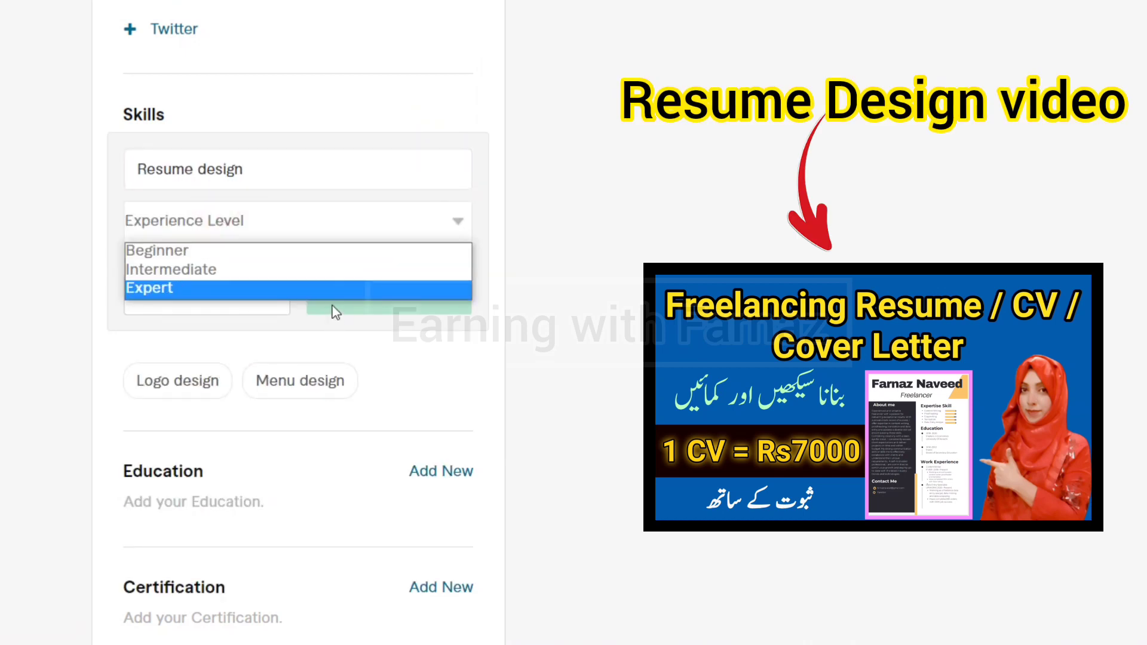
left_click(333, 293)
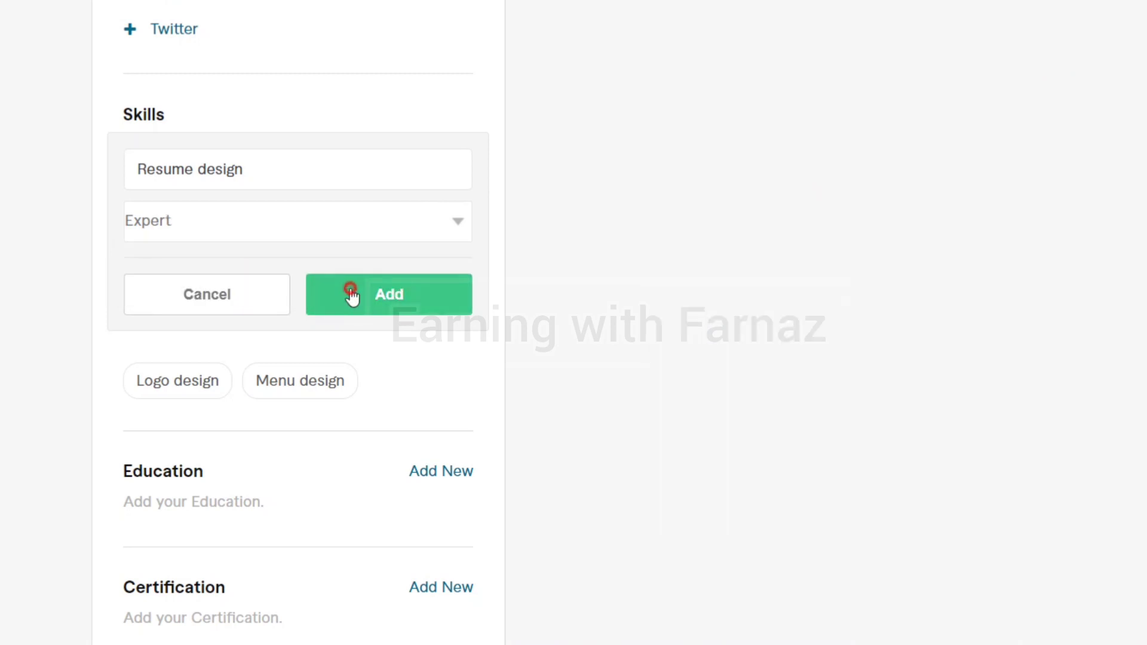
left_click(352, 295)
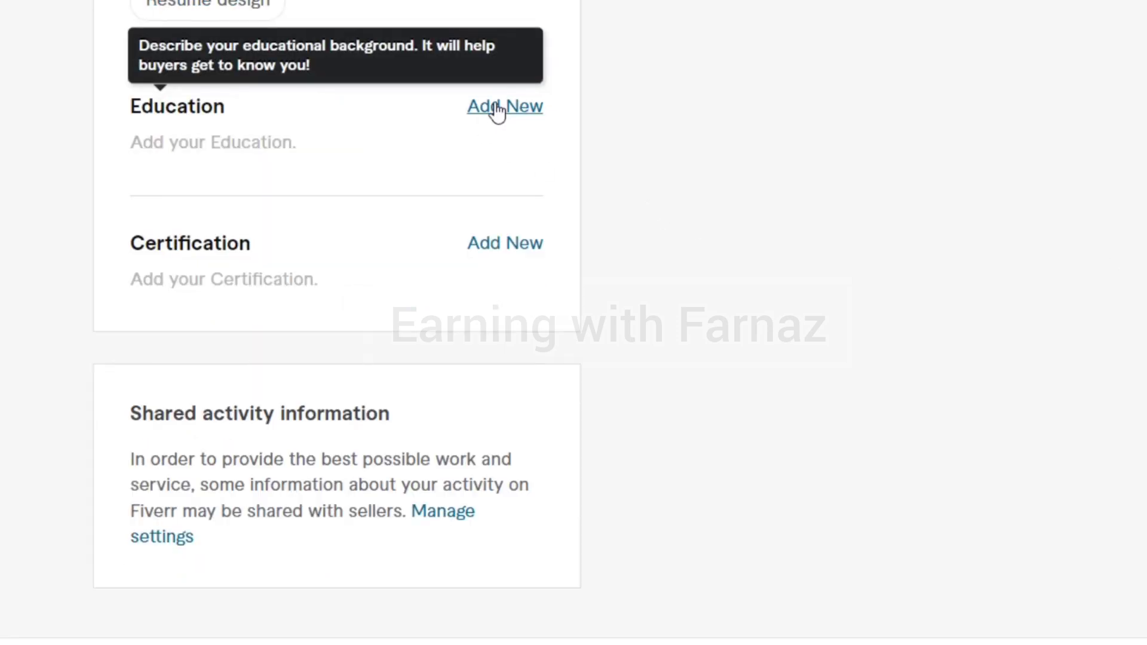
Add an education entry for the University of Karachi, Pakistan, with title M.A., major economicsfinance and graduation year 2020.
left_click(495, 108)
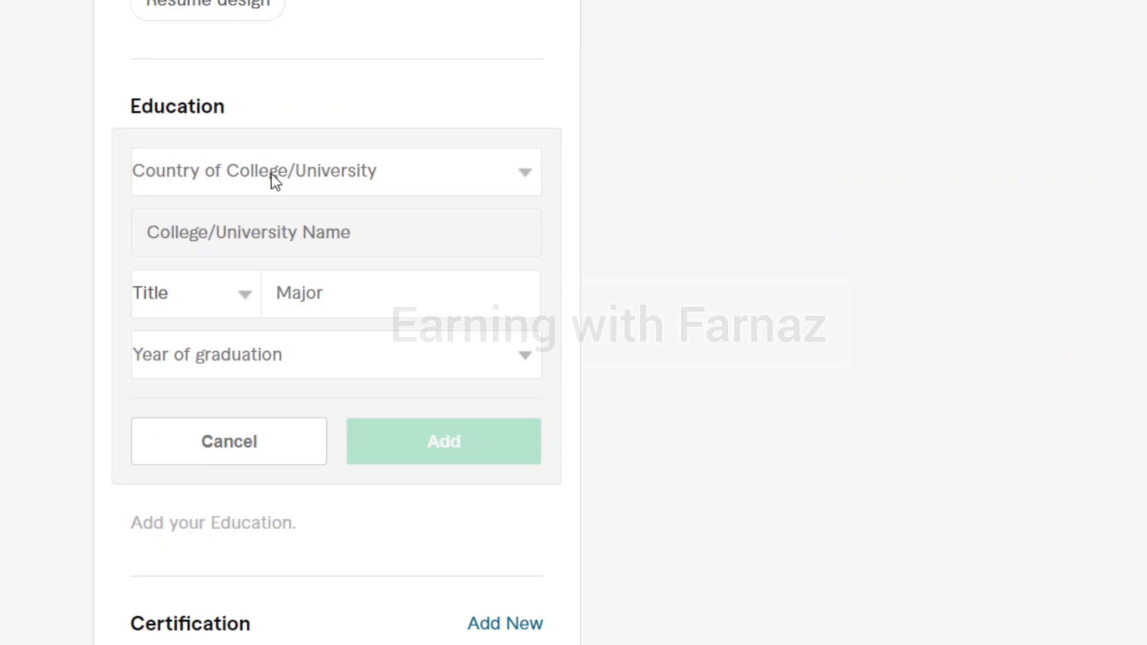
left_click(387, 170)
type("pak")
left_click(257, 222)
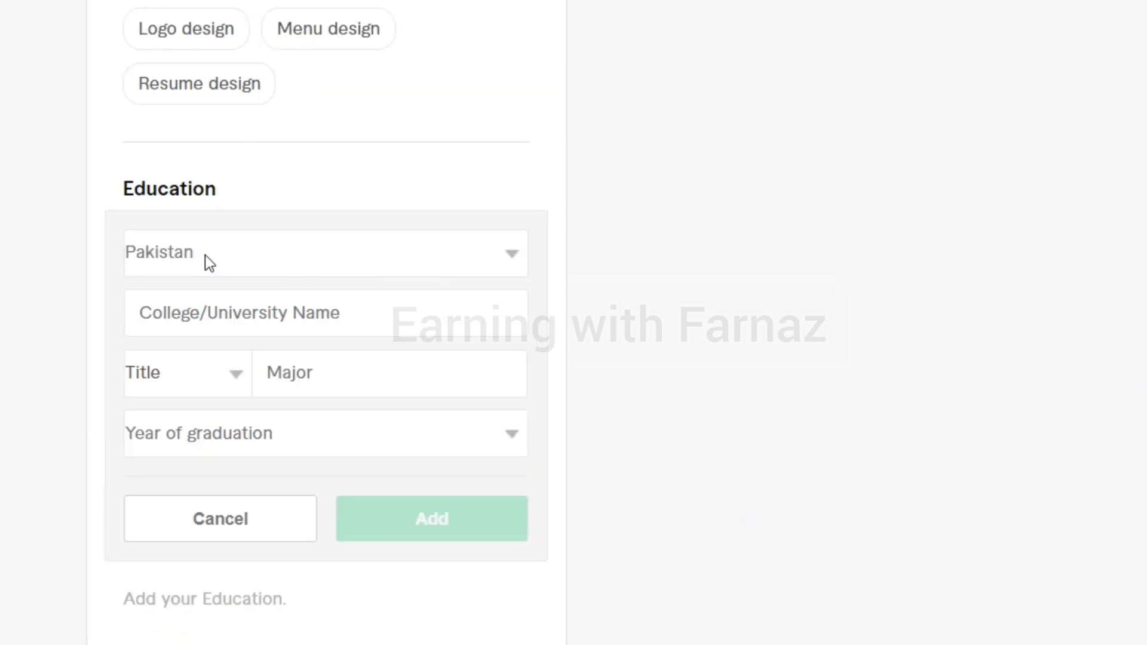
left_click(436, 524)
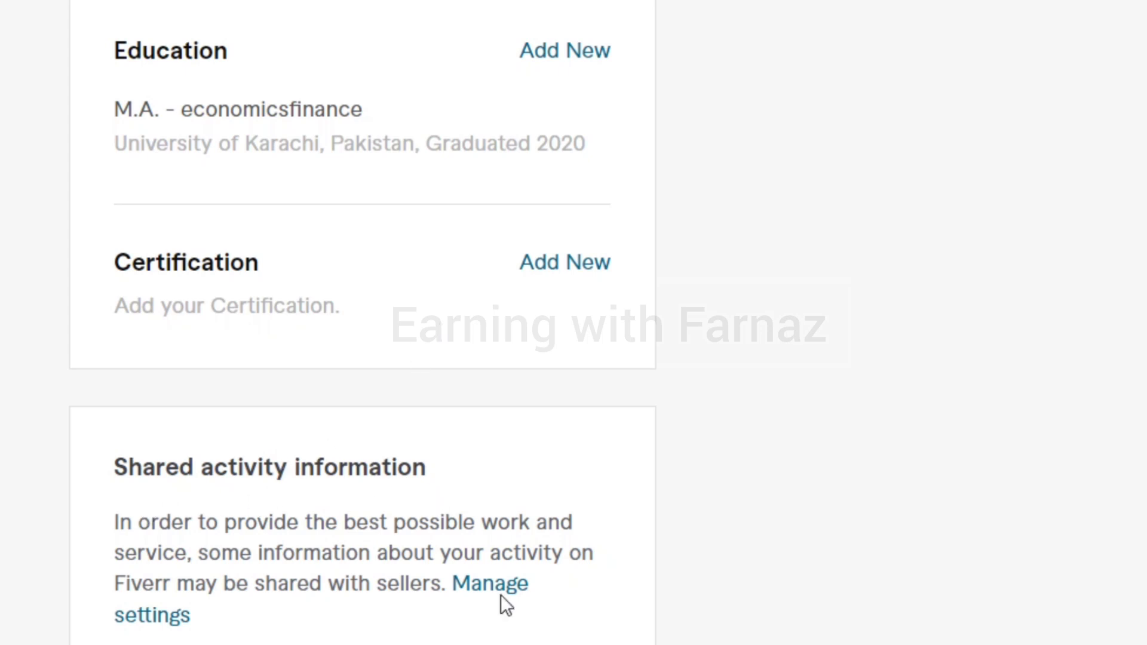
Open the shared activity information settings and save them with all sharing options enabled.
left_click(490, 589)
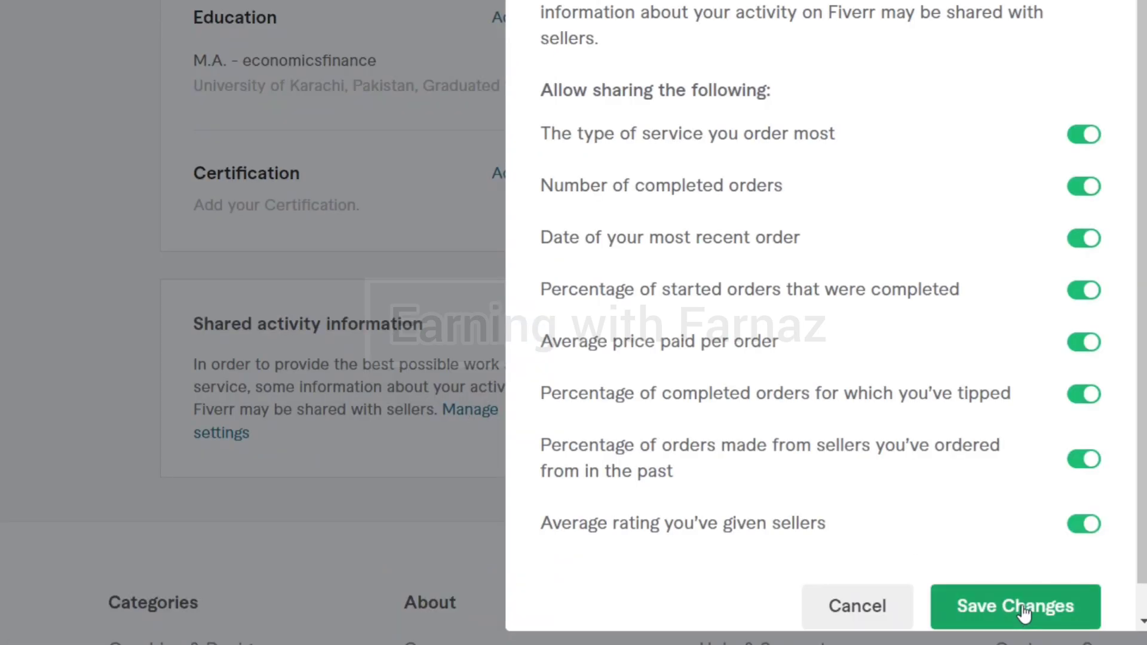
left_click(1024, 612)
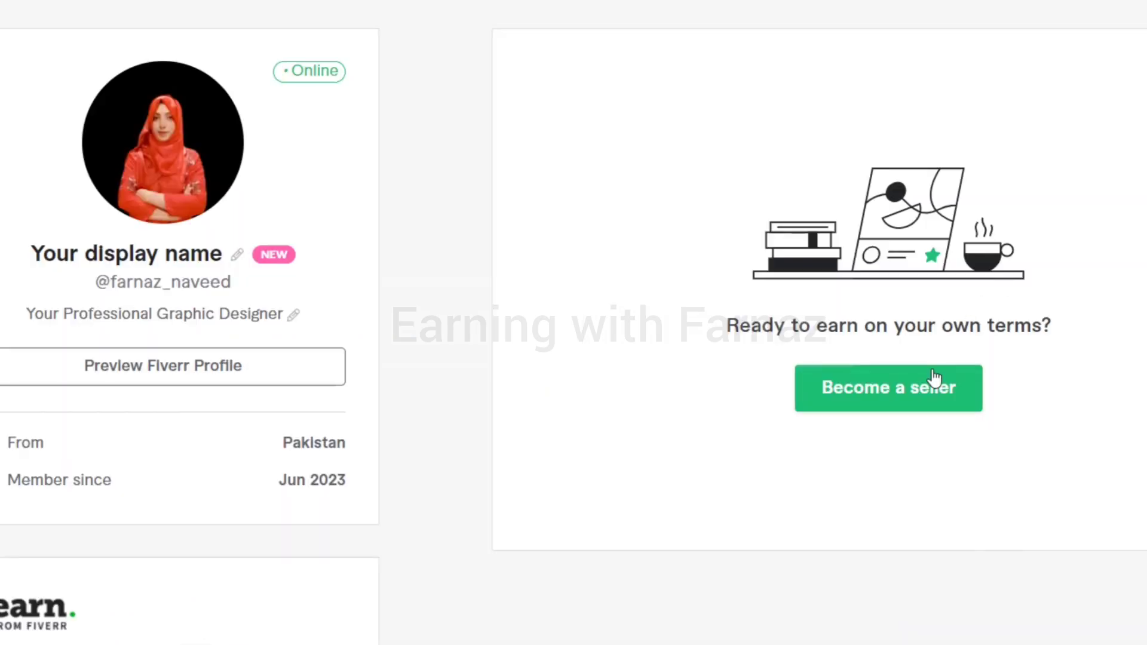
Start becoming a seller and proceed through the introductory guidance pages on successful profiles and things to avoid.
left_click(908, 383)
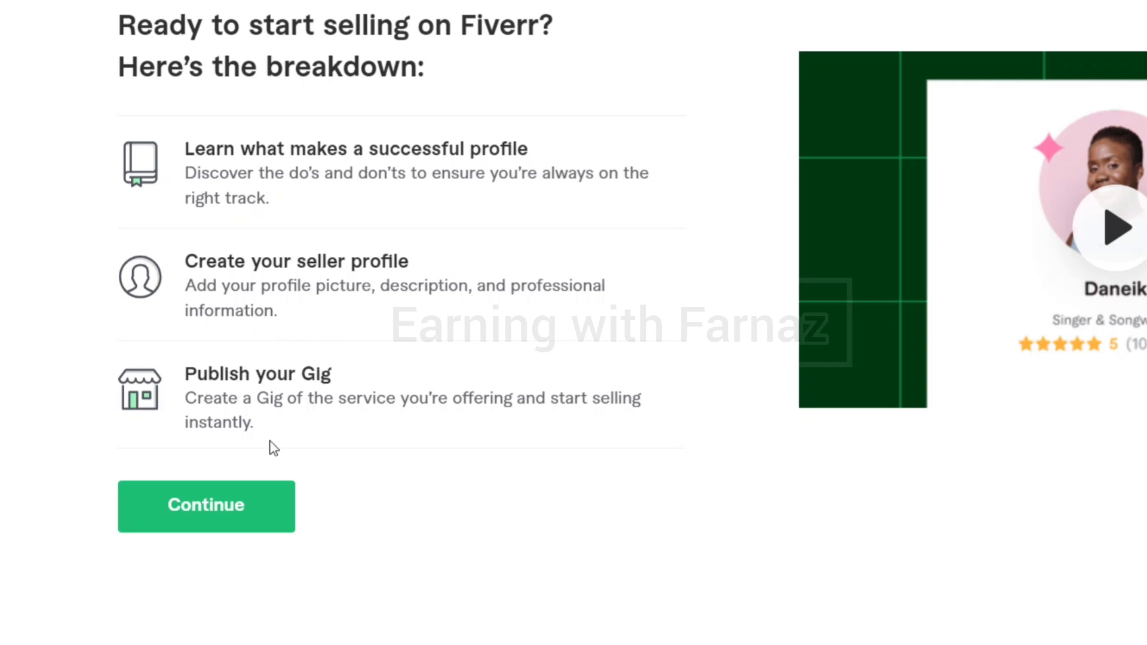
left_click(226, 520)
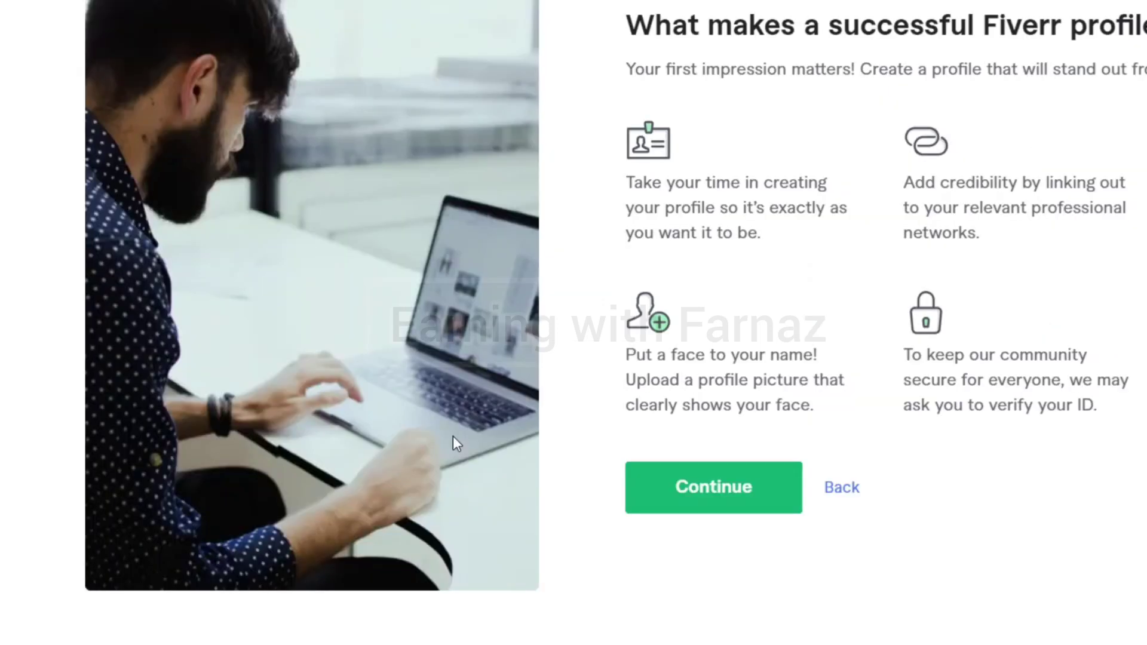
left_click(717, 499)
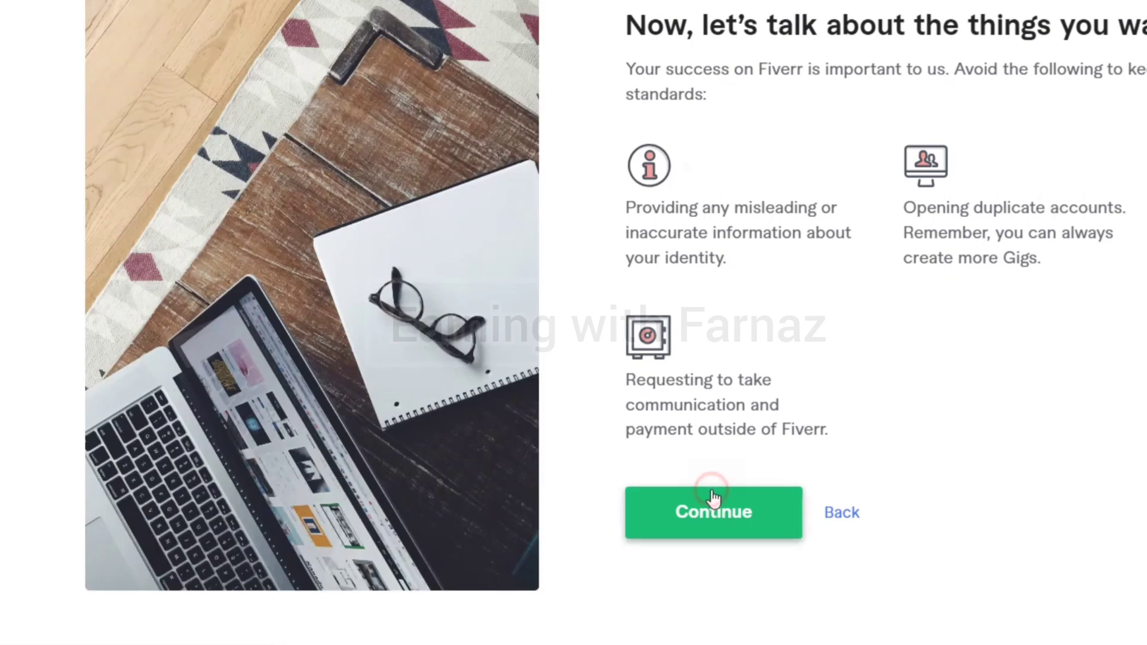
left_click(716, 499)
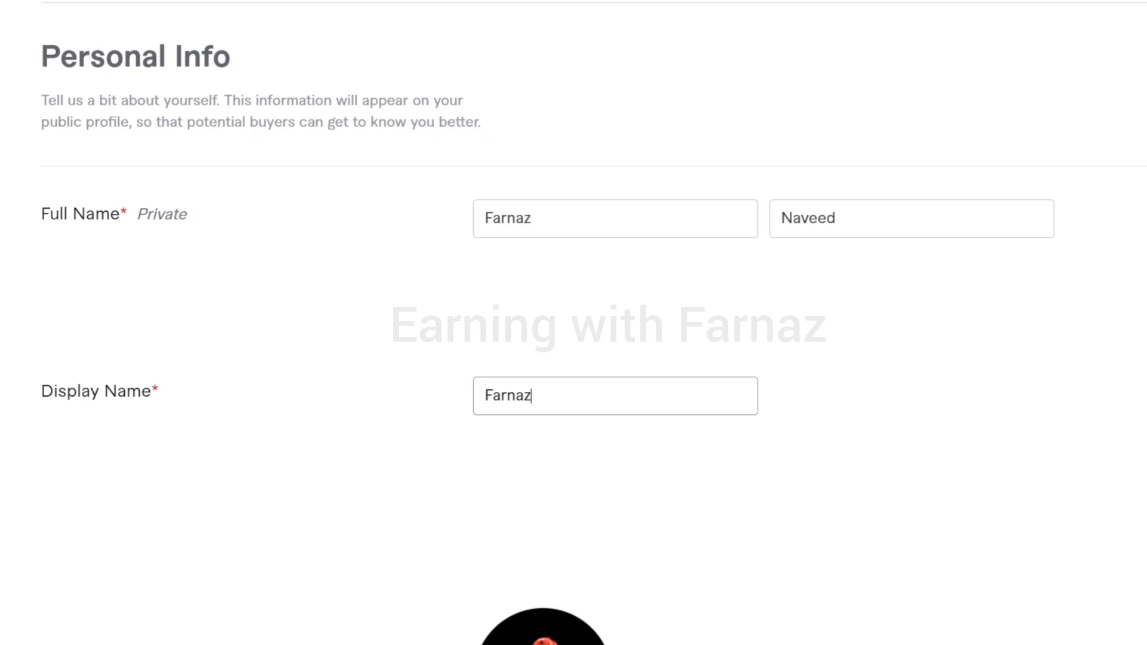
Review the Personal Info form through its languages section and continue to Professional Info.
scroll(573, 322, "down", 4)
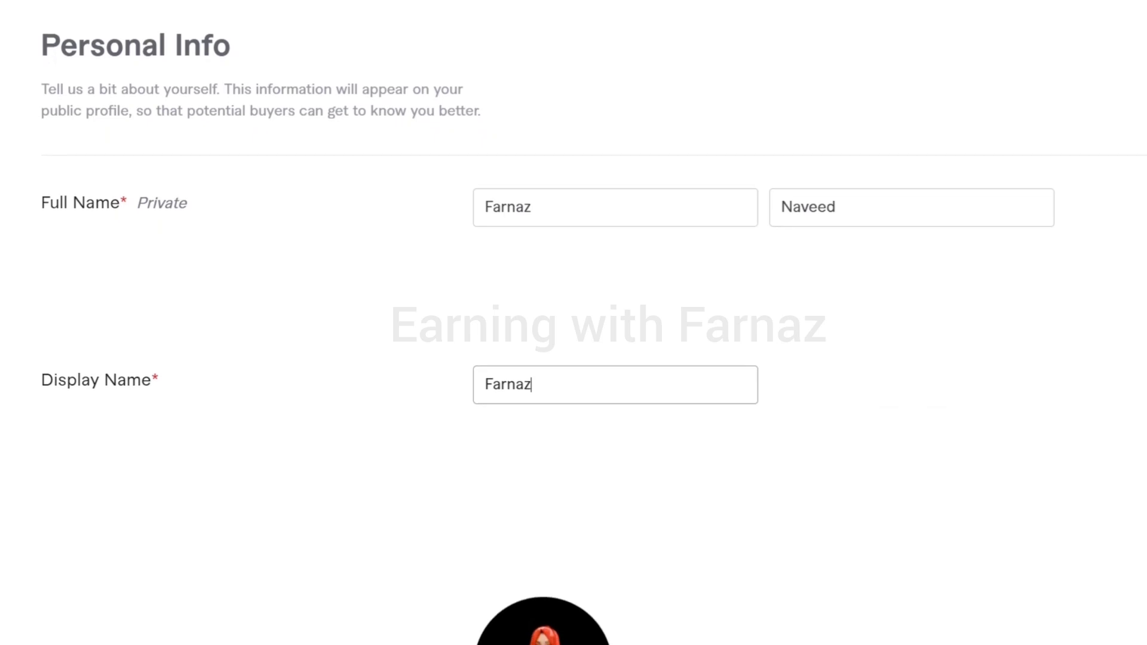
scroll(574, 322, "down", 4)
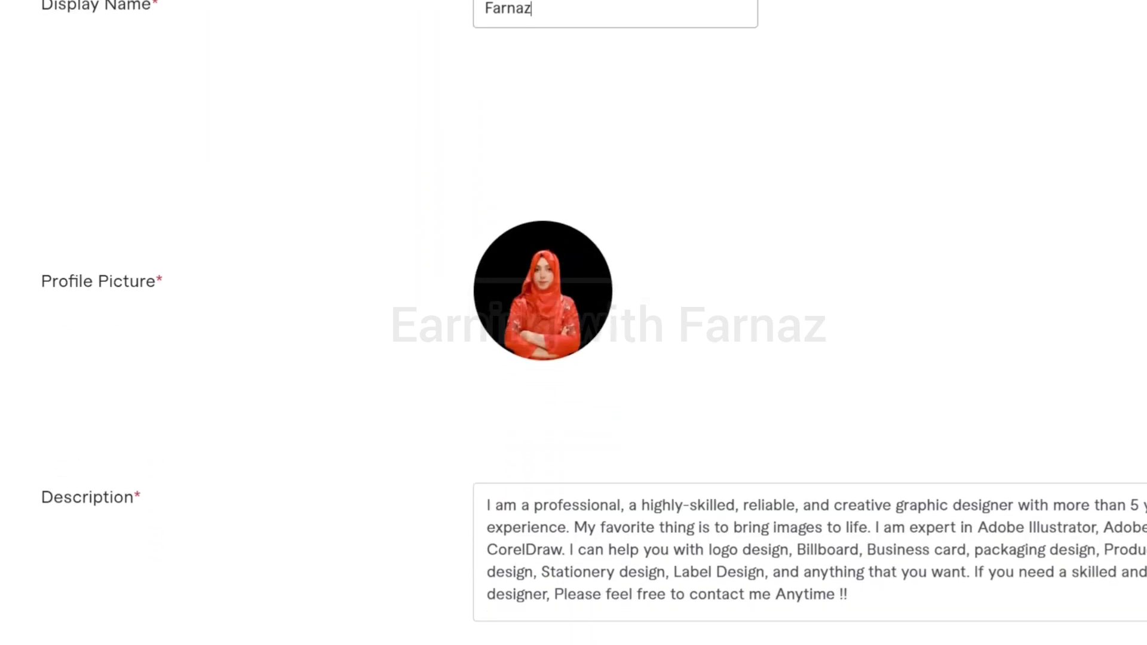
scroll(573, 323, "down", 4)
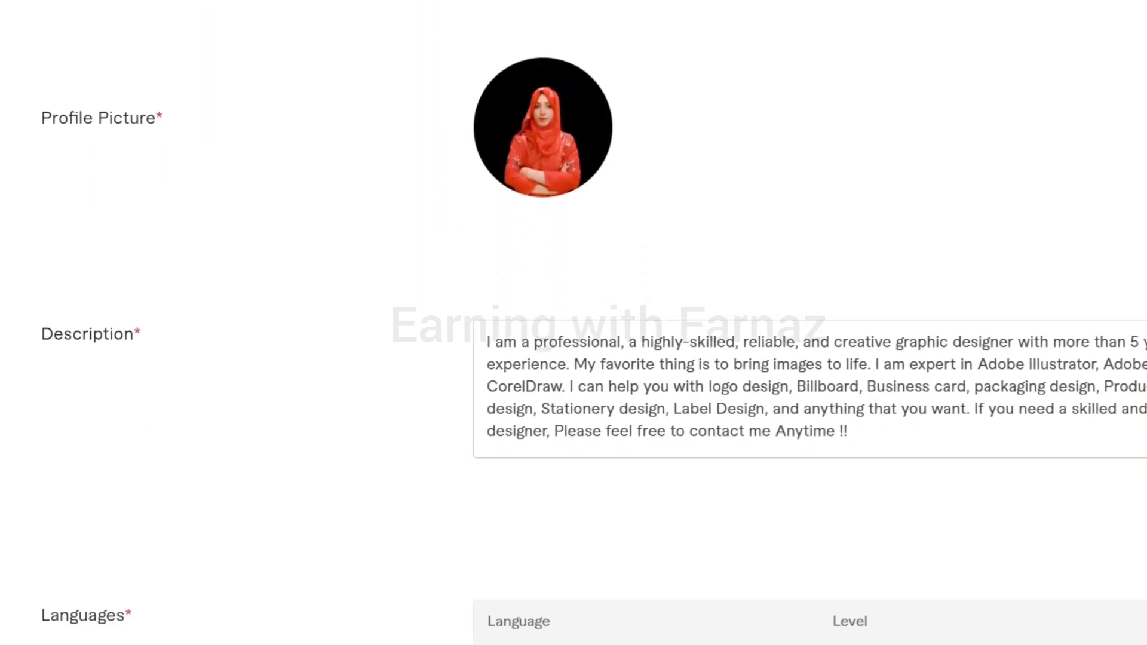
scroll(573, 323, "down", 1)
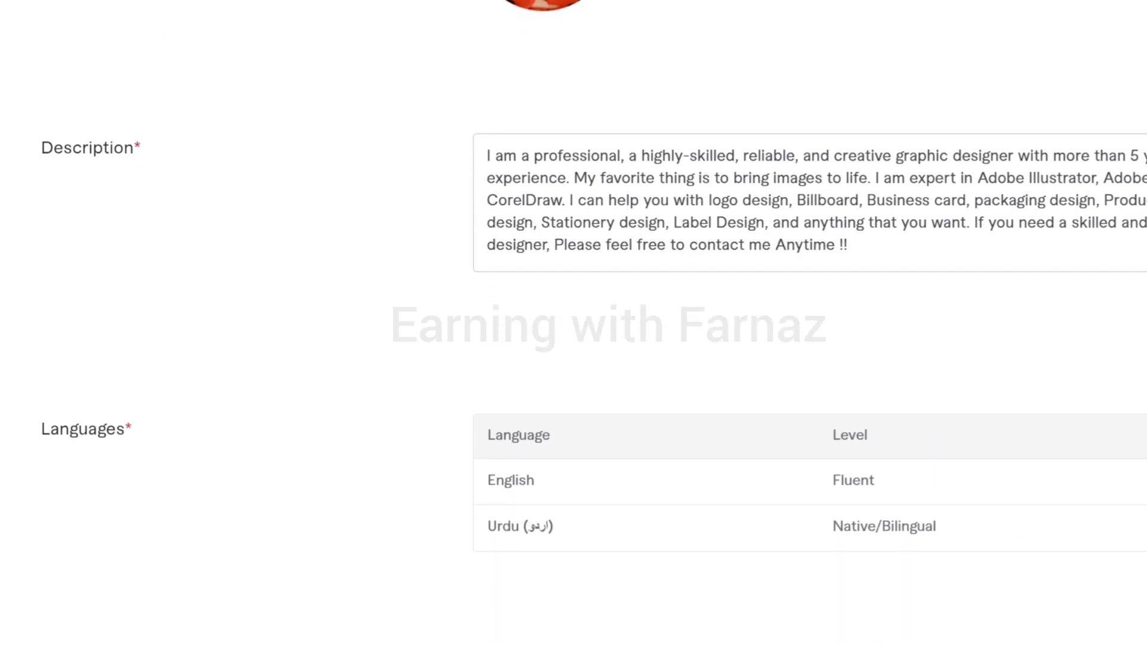
left_click(1045, 579)
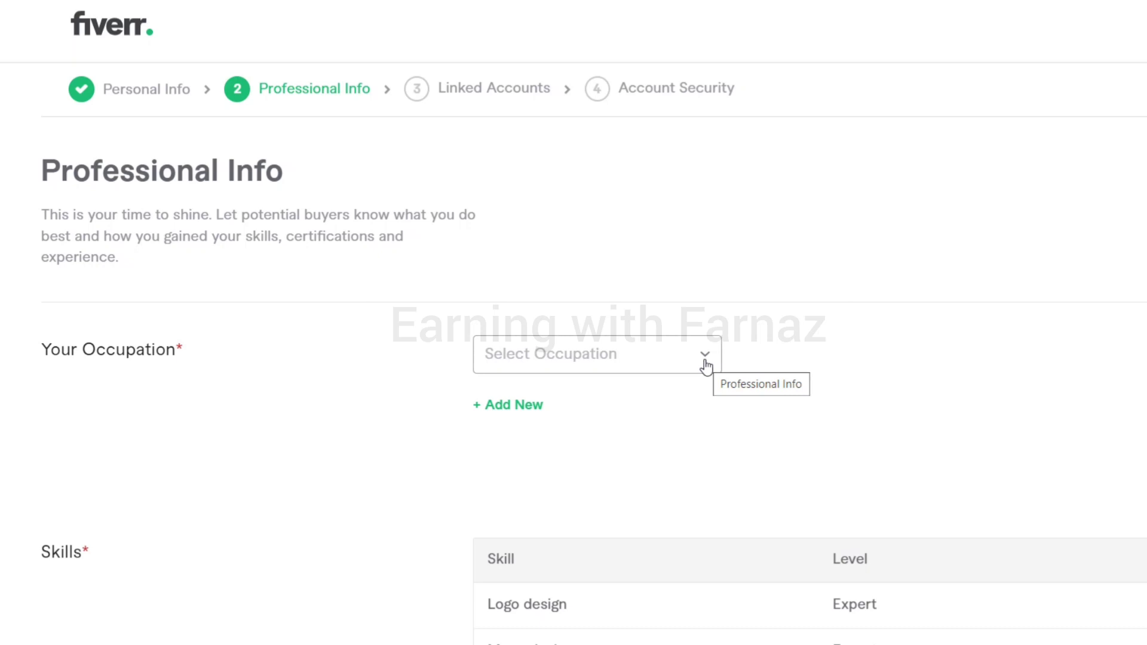
Set the occupation to Graphics & Design from 2019 to 2023, with Album Cover, Book, Brochure, Flyer and Logo Design as skills.
left_click(705, 365)
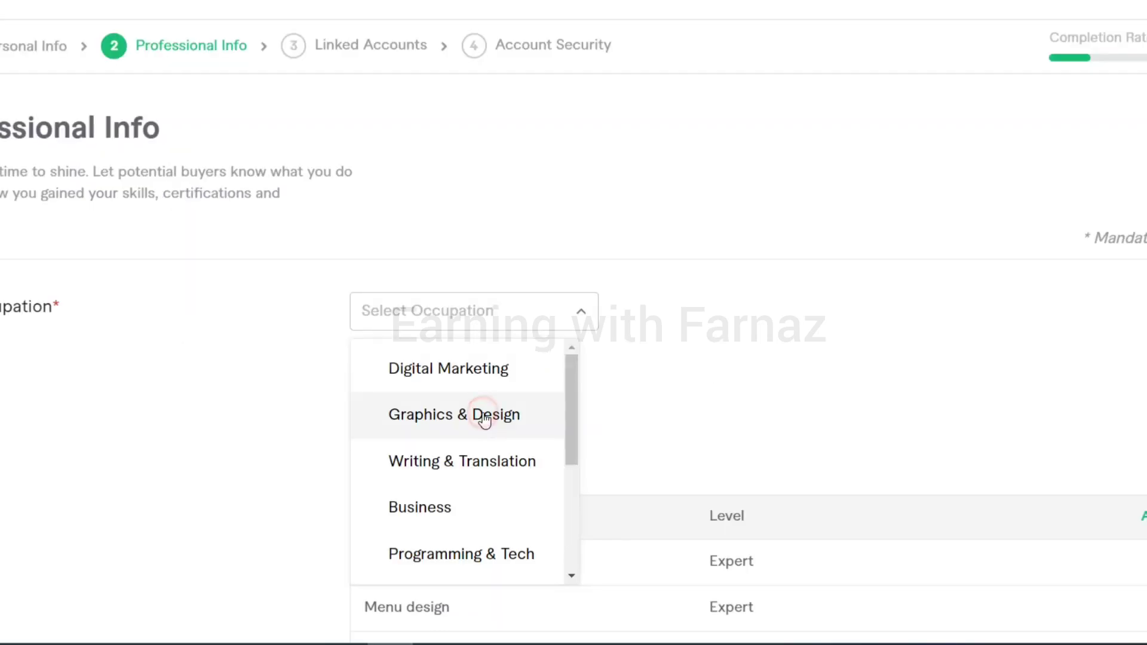
left_click(605, 458)
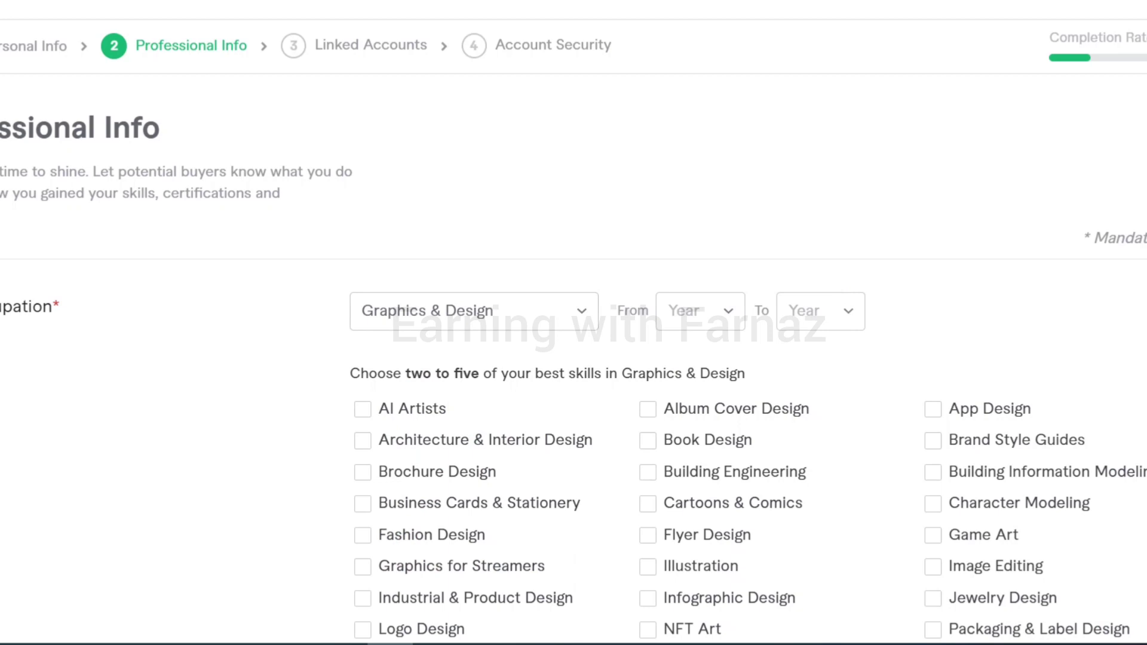
scroll(573, 323, "down", 2)
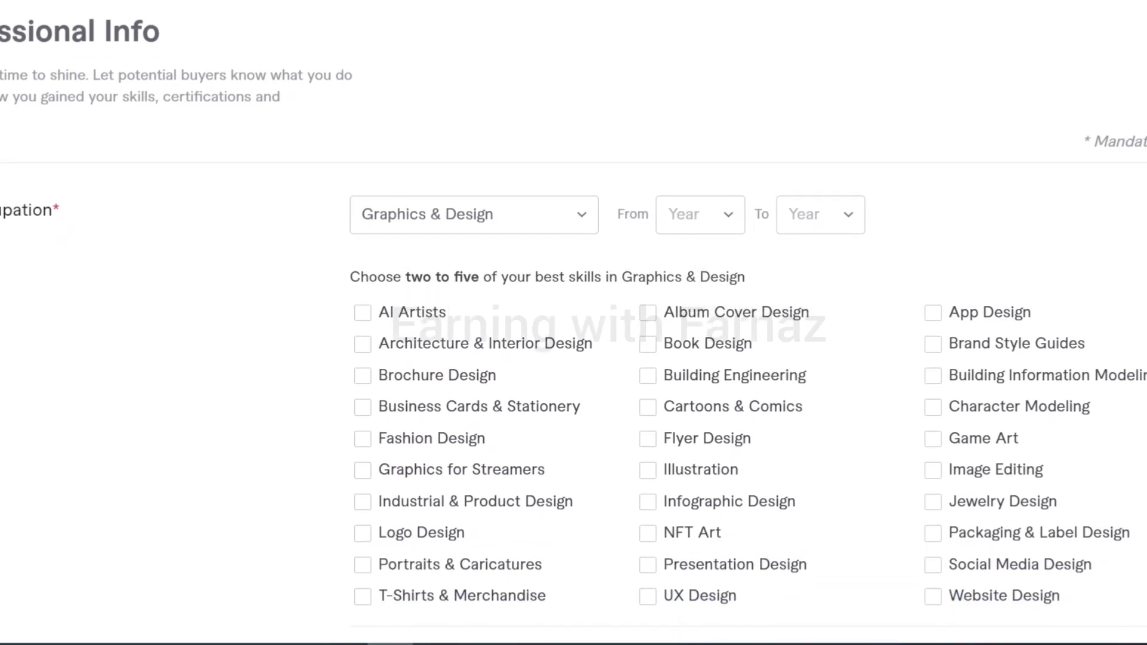
left_click(654, 345)
left_click(364, 535)
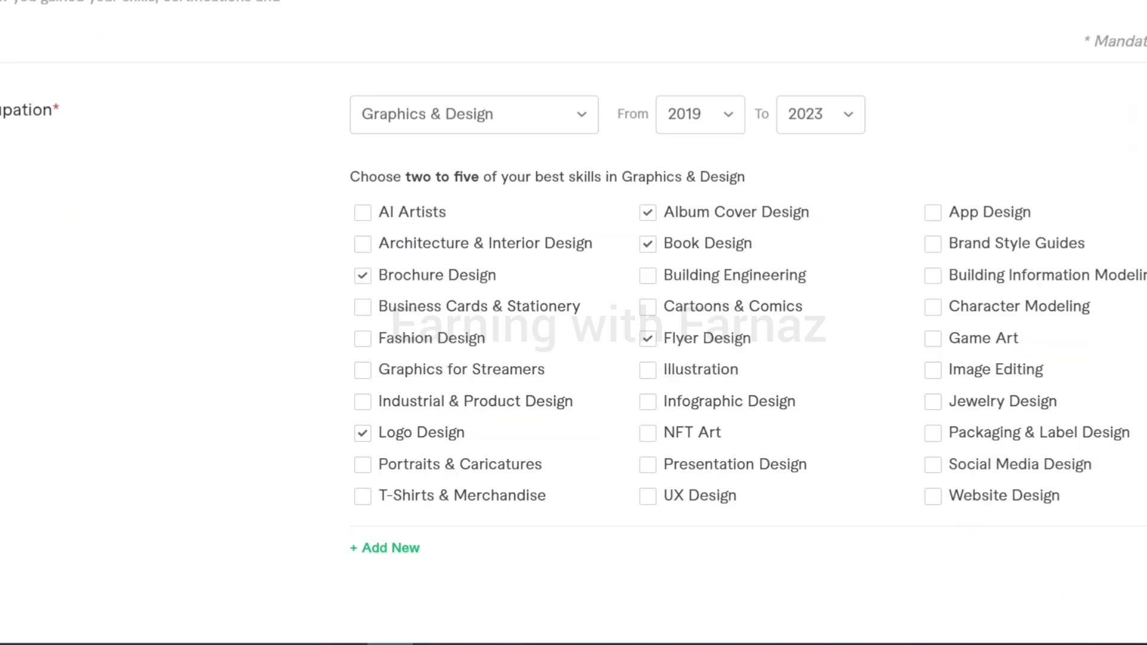
Review the remaining Professional Info sections, leave certification and personal website blank, and continue to Linked Accounts.
scroll(574, 323, "down", 5)
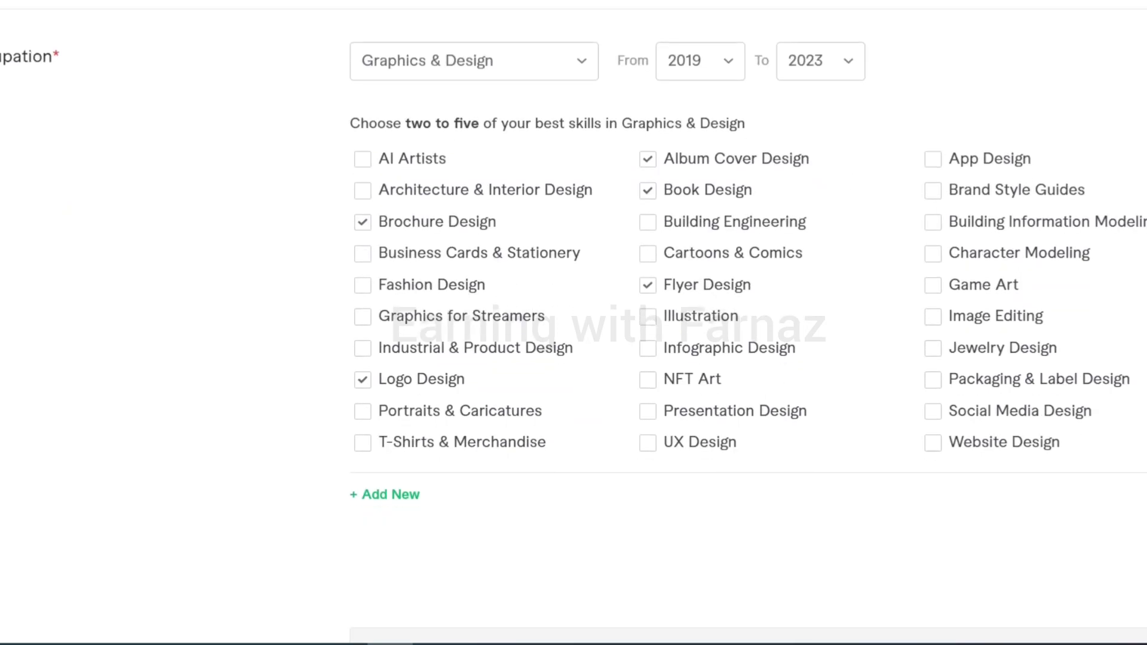
scroll(574, 322, "down", 5)
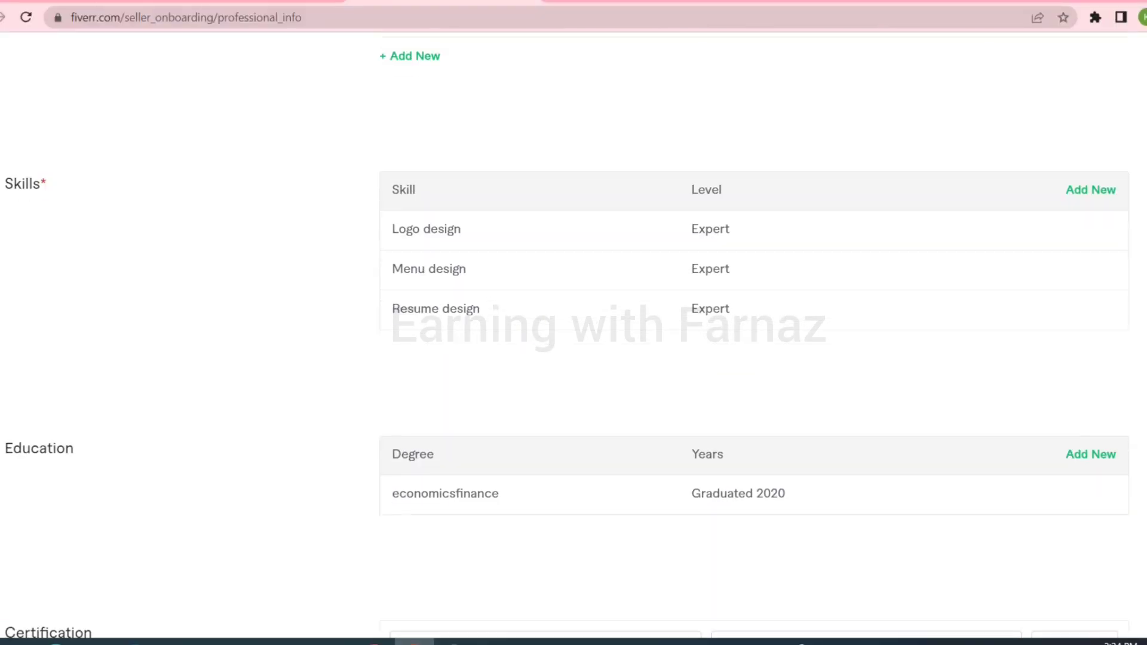
scroll(574, 323, "down", 6)
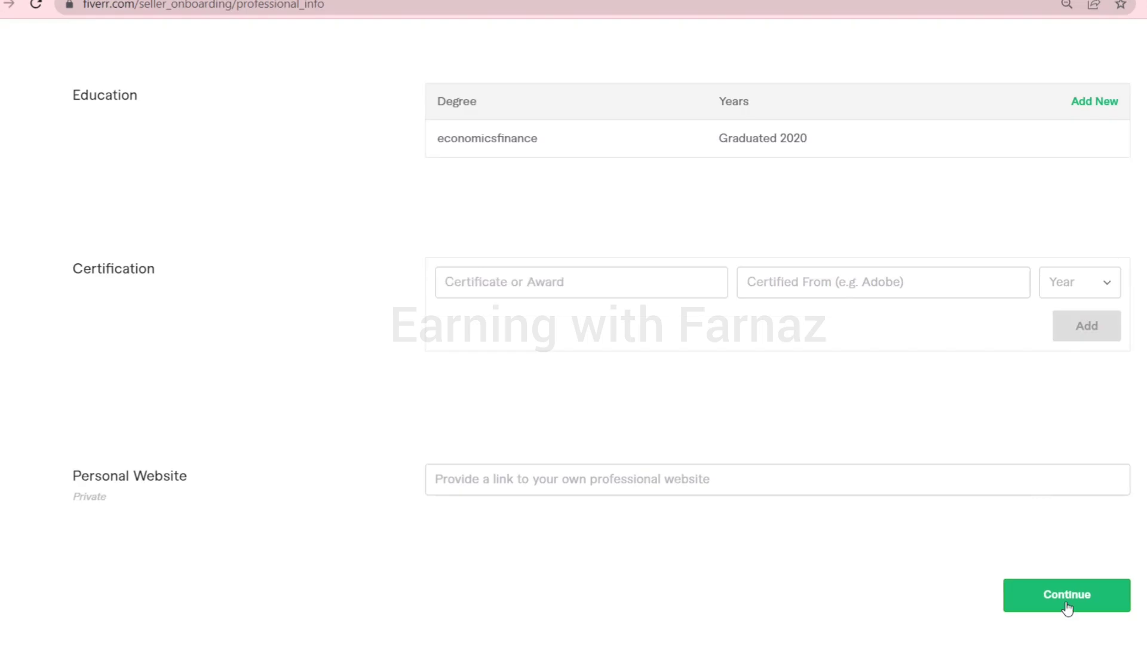
left_click(1067, 596)
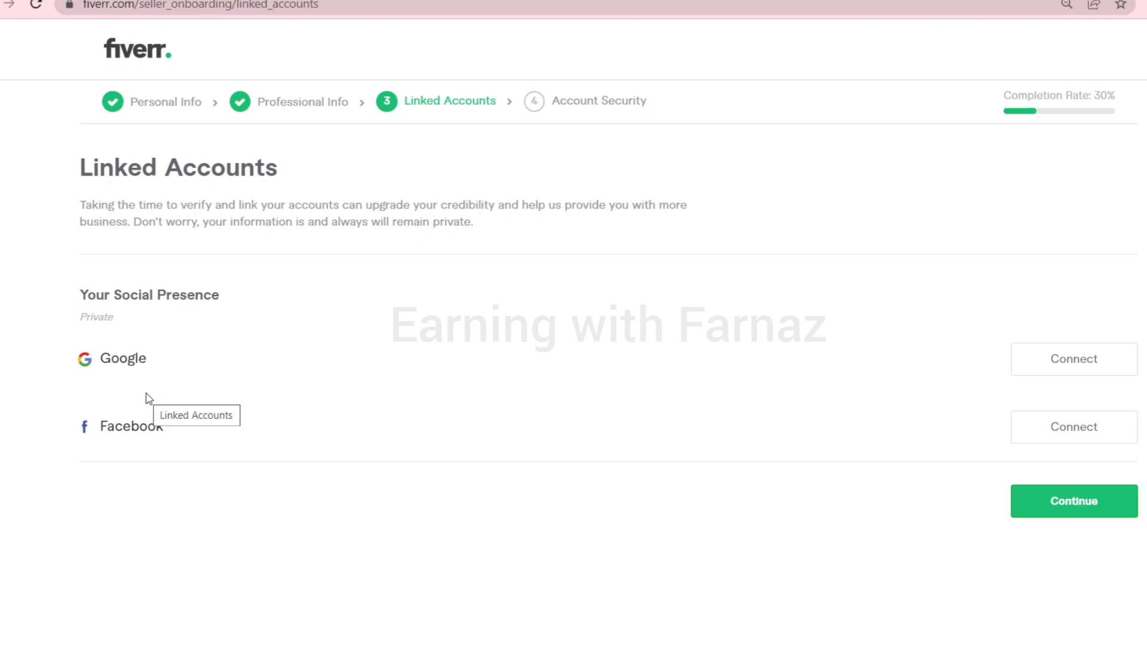
Start connecting the Google account under the social presence options and continue to Account Security.
left_click(1036, 358)
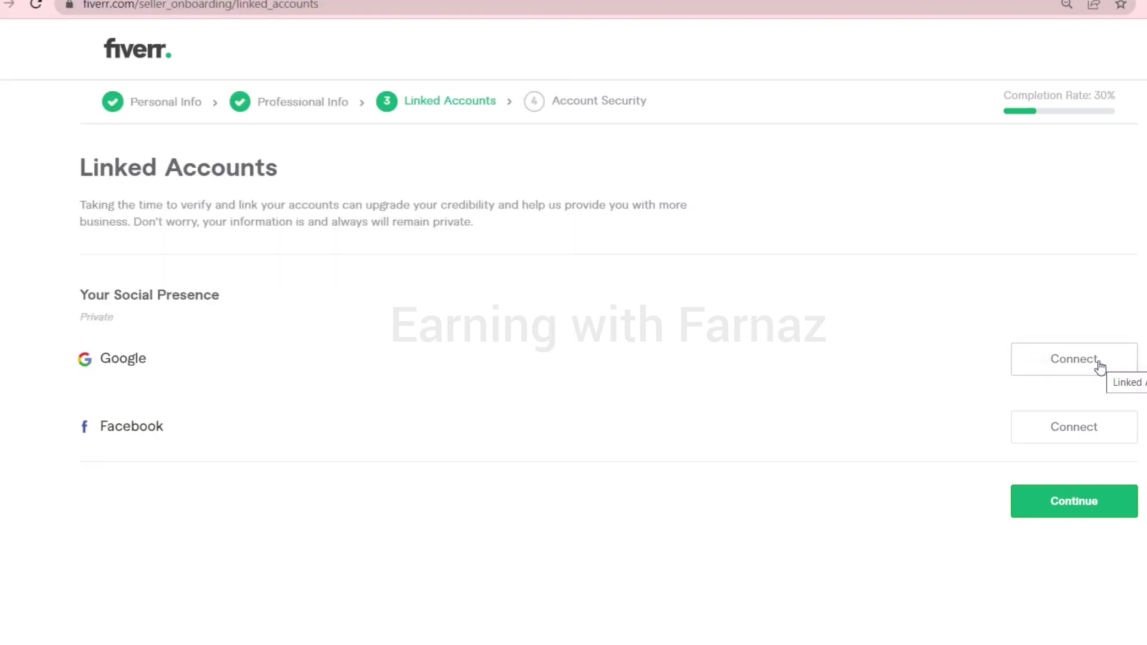
left_click(1052, 513)
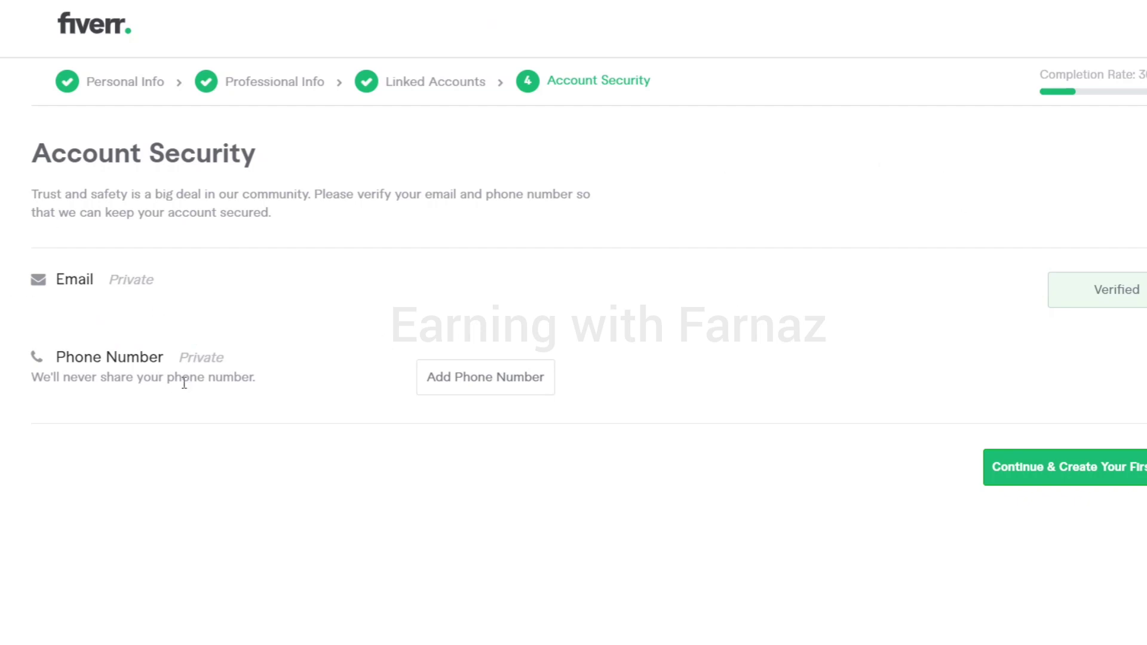
Add and verify the phone number, and finish the seller profile setup.
left_click(465, 381)
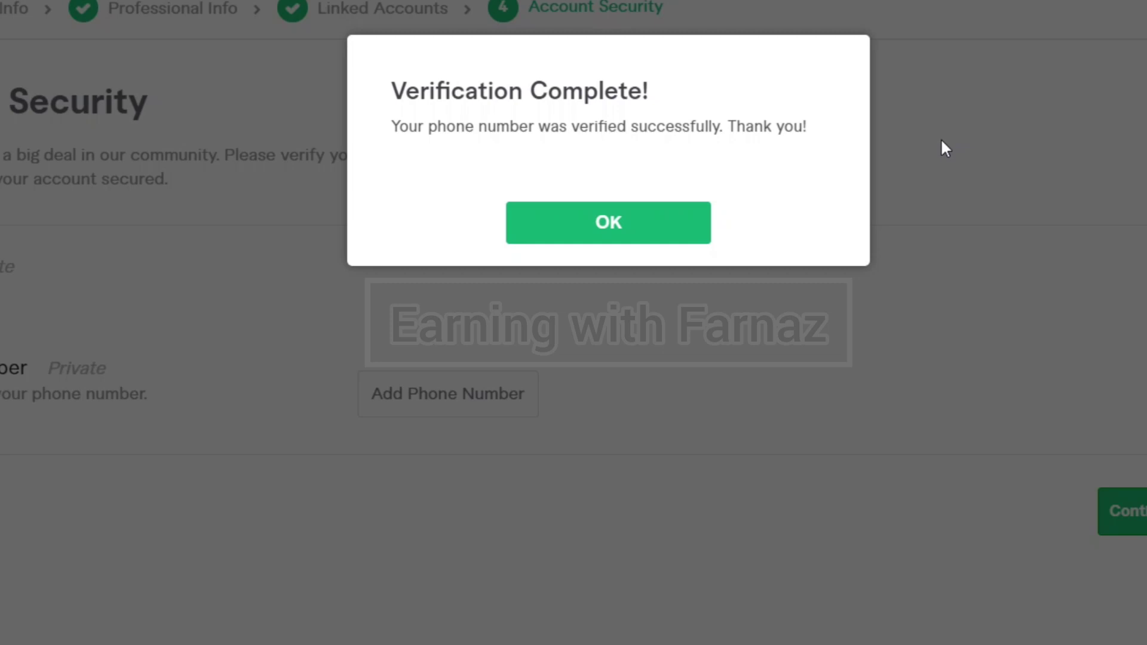
left_click(619, 222)
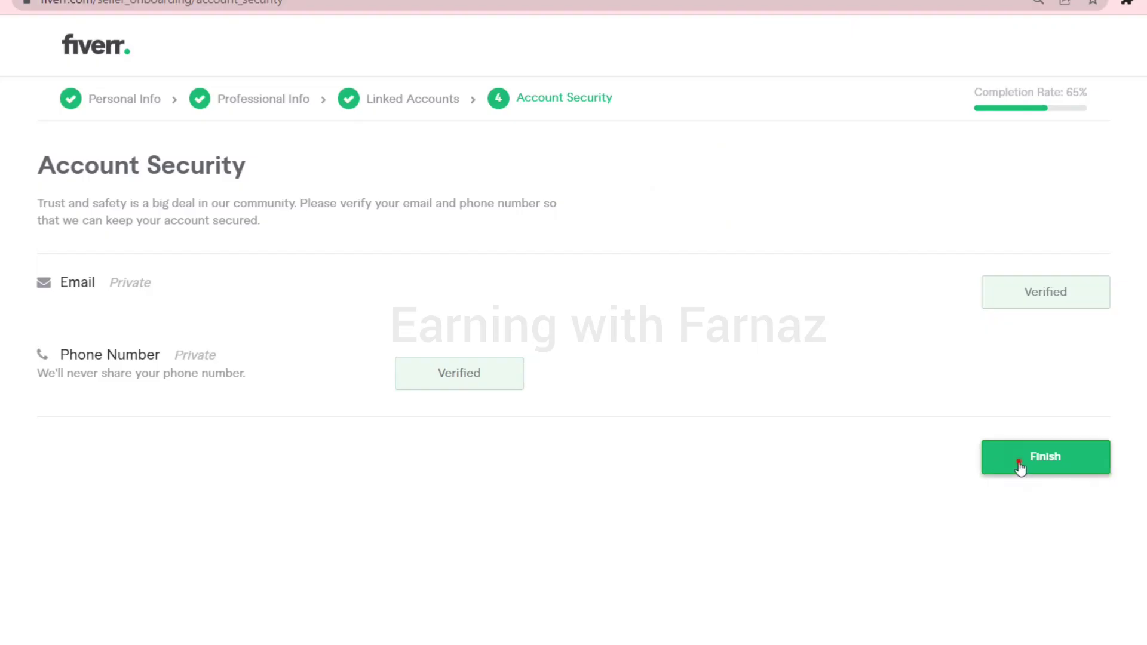
left_click(1019, 463)
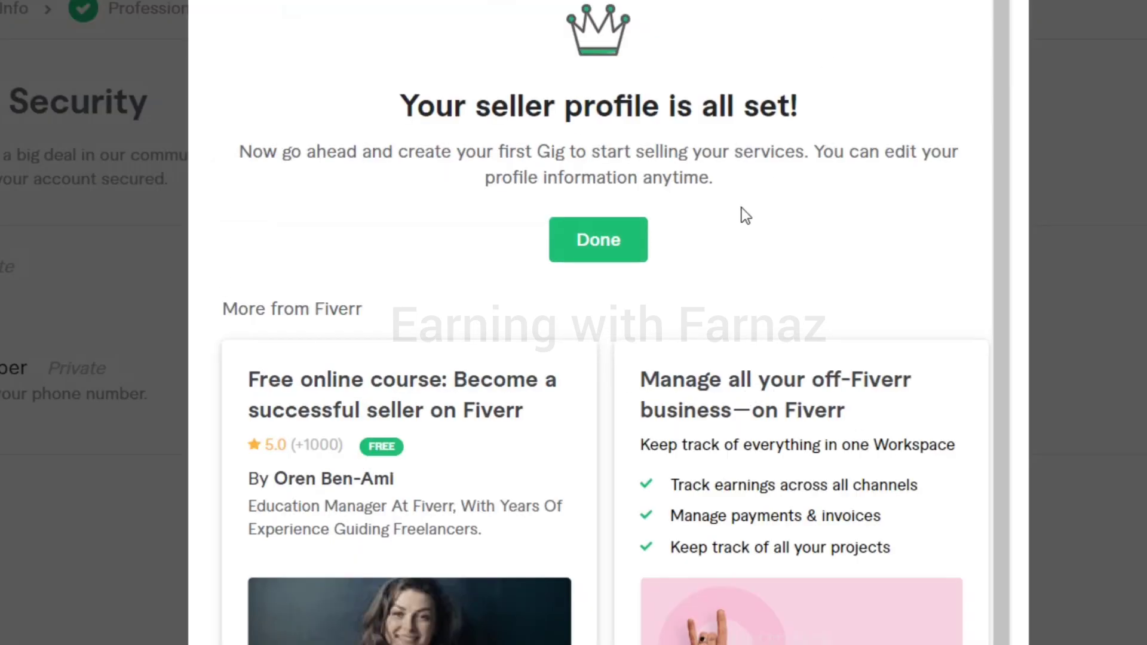
left_click(579, 241)
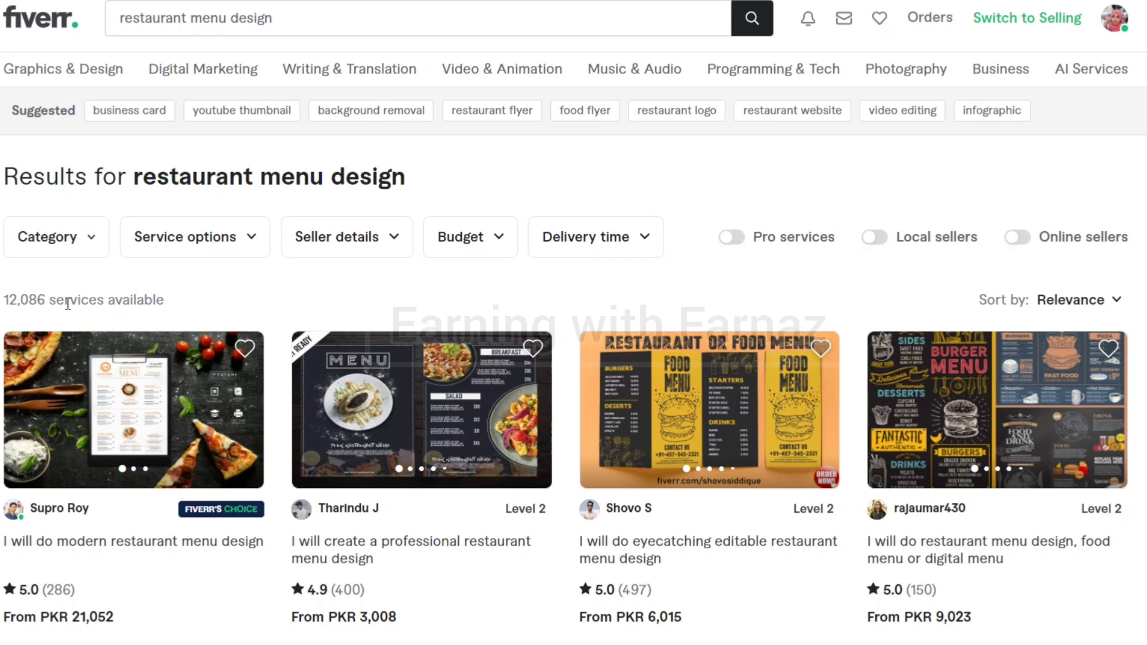
Search for "awesome menu design" in place of restaurant menu design and look through the competing gigs.
left_click(185, 17)
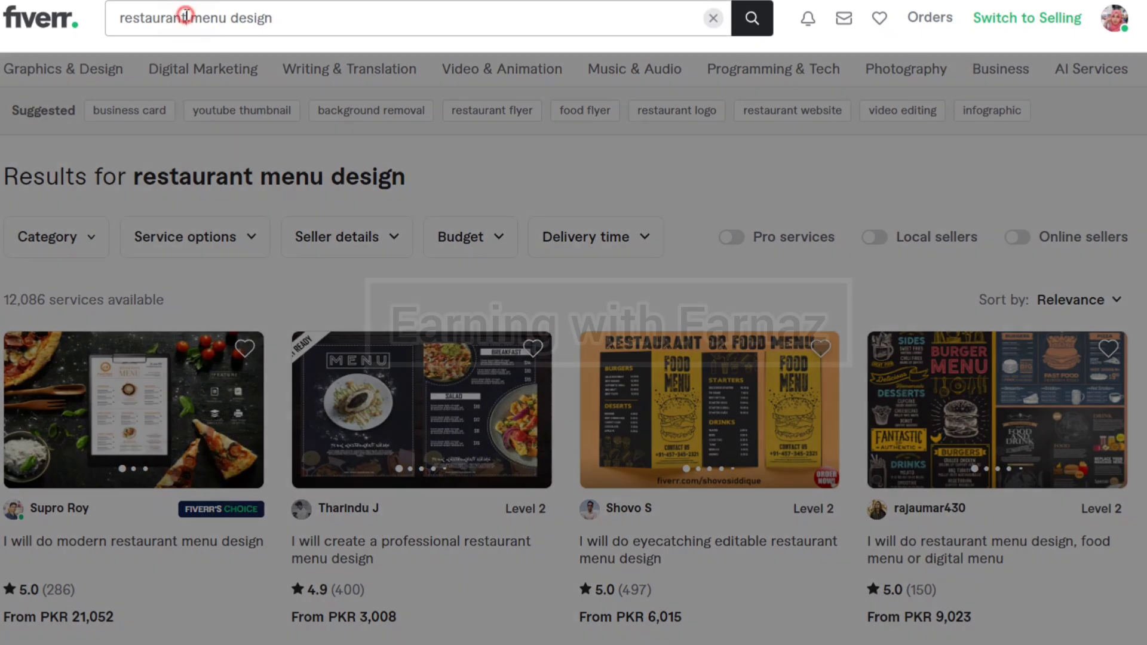
key("ctrl+BackSpace")
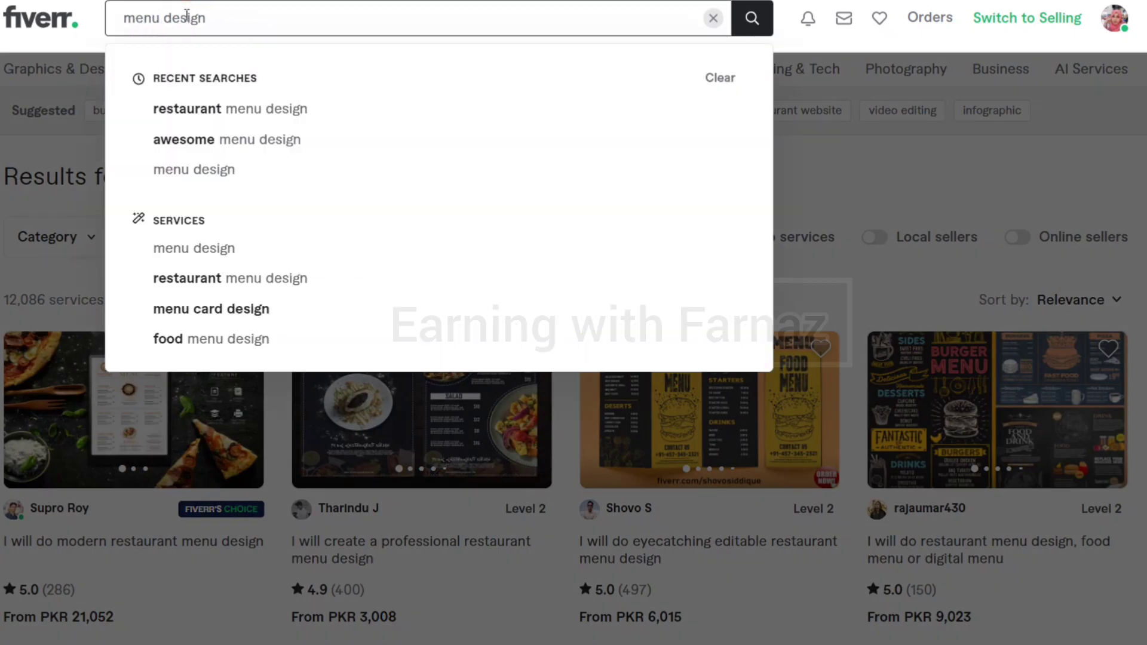
left_click(192, 141)
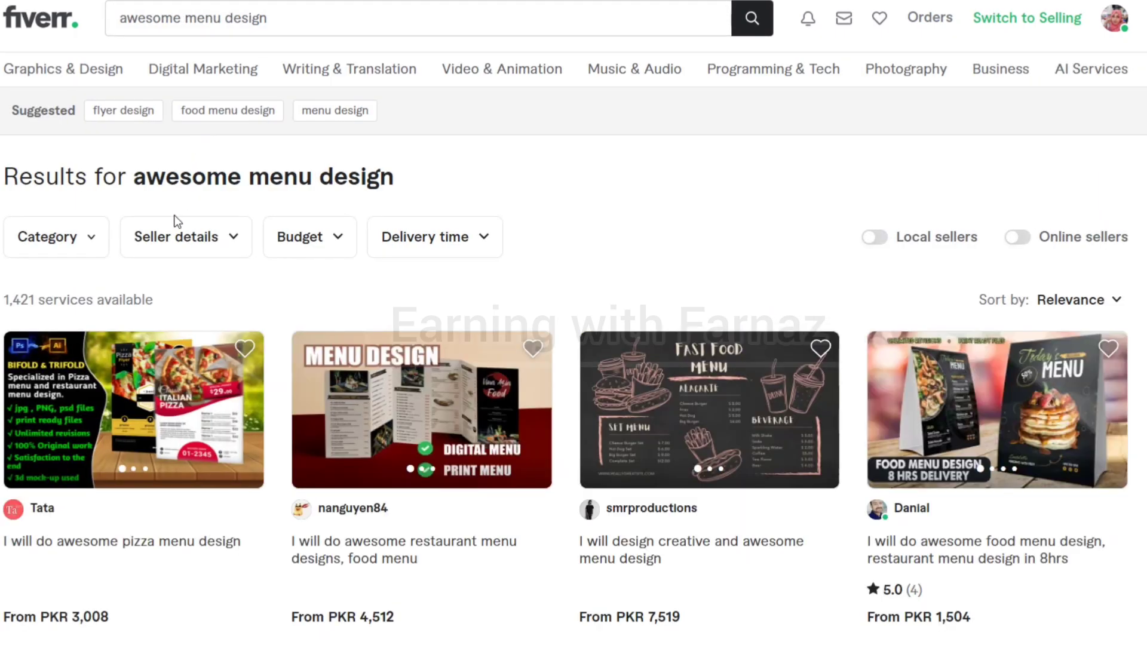
scroll(573, 323, "down", 6)
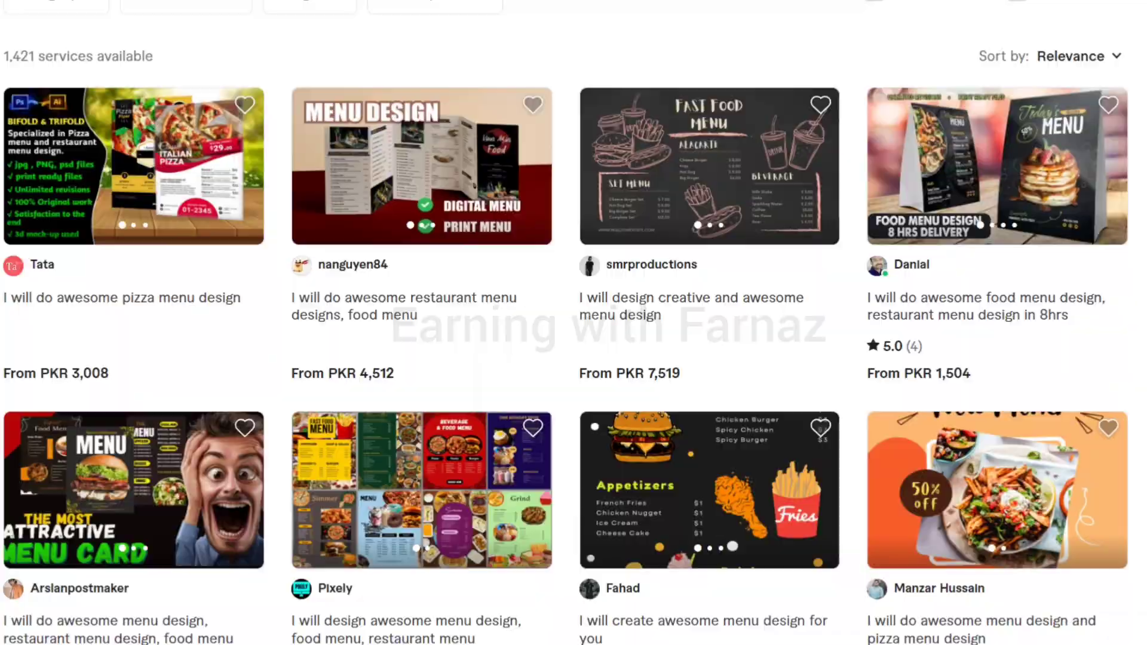
scroll(573, 323, "up", 6)
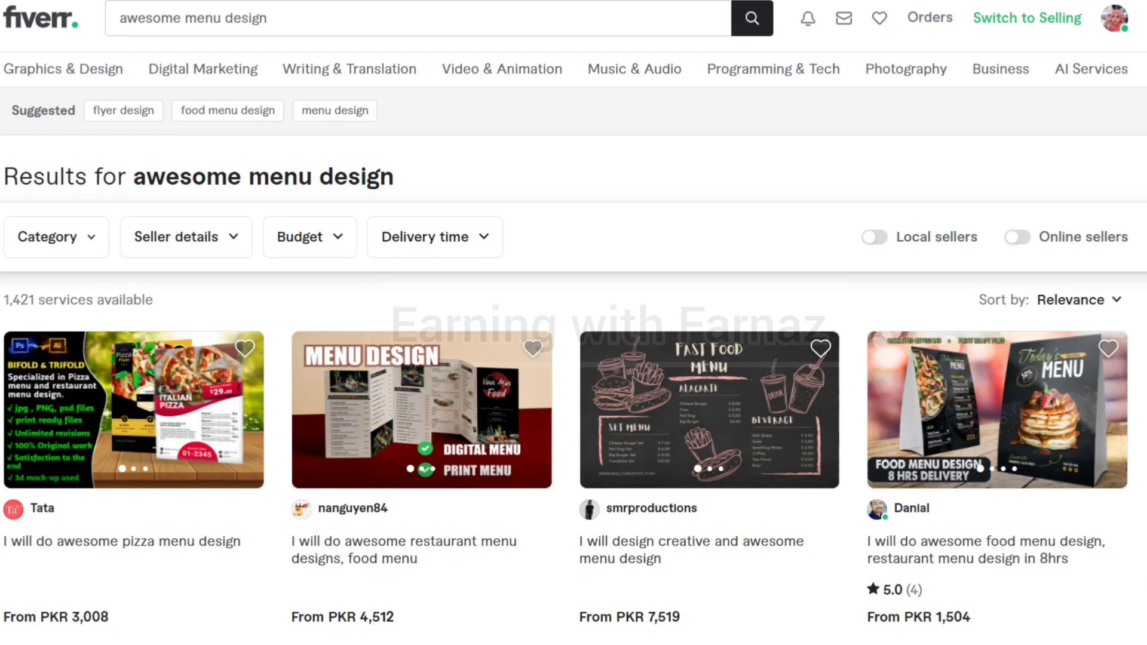
Search for "menu design" without the extra keyword and examine the competing gigs' titles, ratings and prices.
left_click(193, 18)
left_click(183, 17)
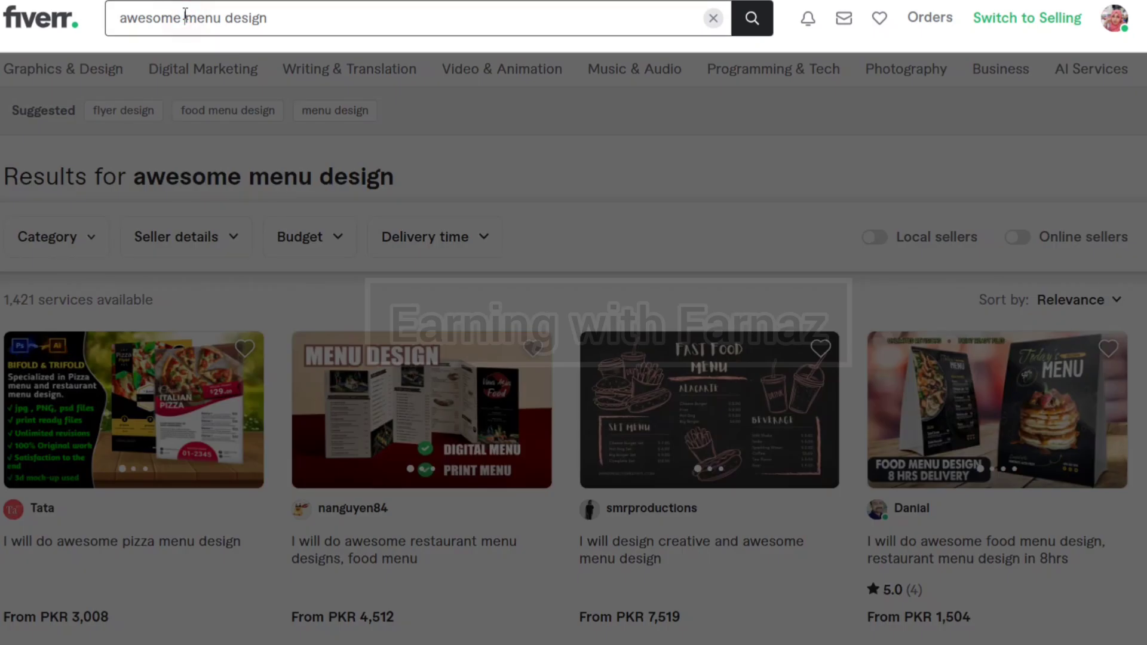
key("BackSpace")
key("BackSpace")
key("BackSpace")
key("BackSpace")
key("BackSpace")
key("BackSpace")
key("BackSpace")
key("BackSpace")
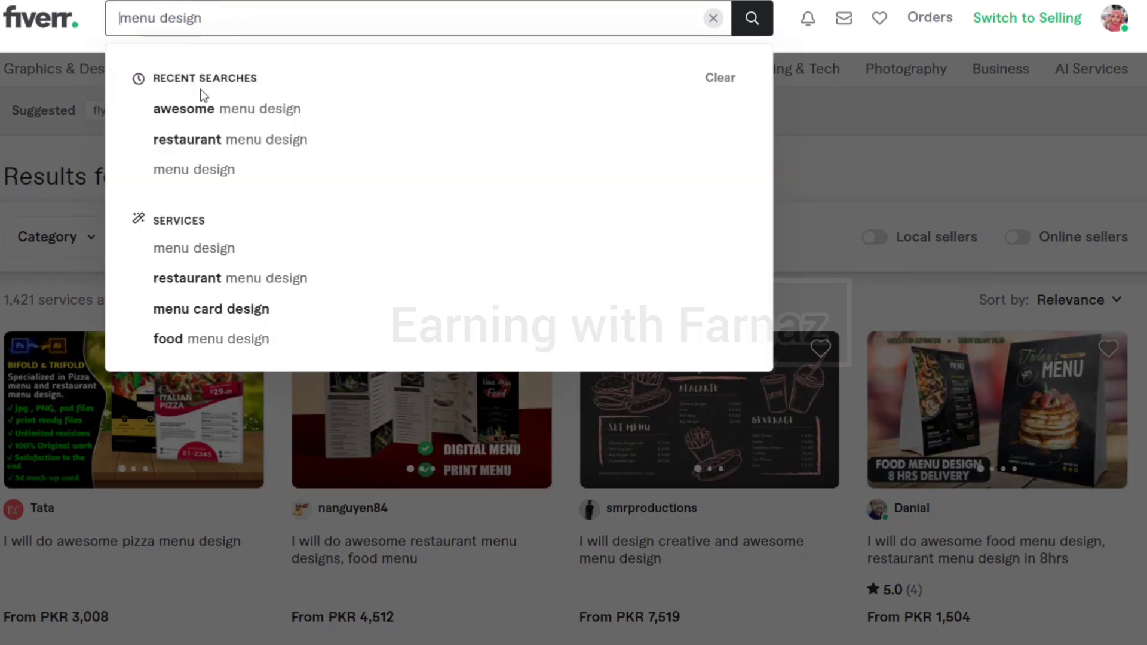
left_click(200, 173)
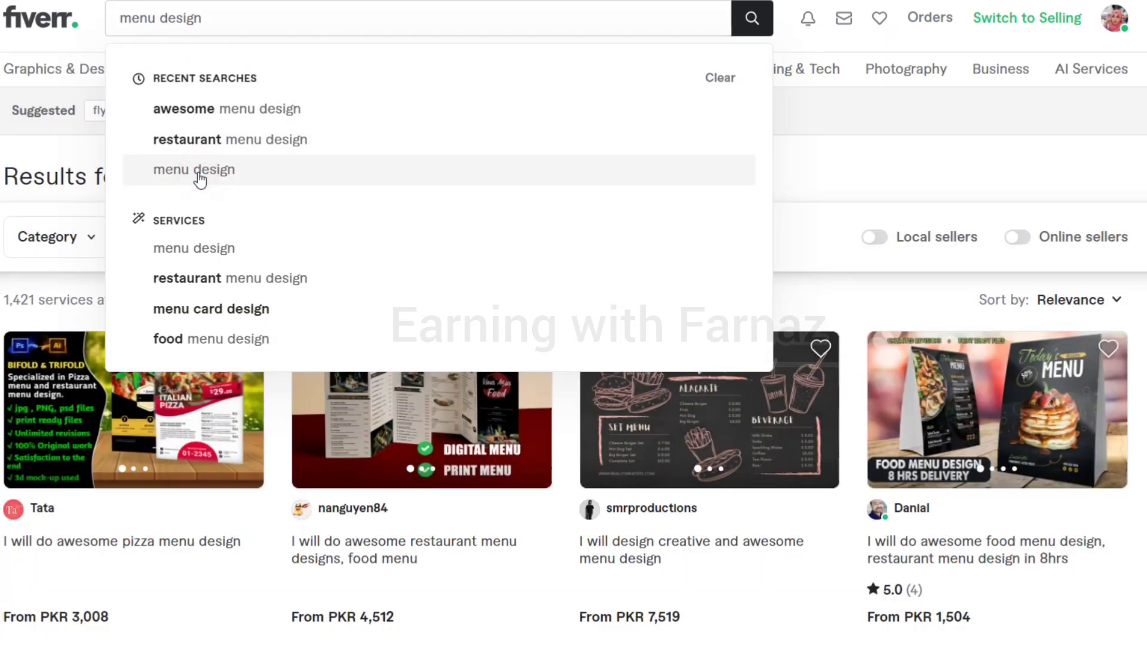
scroll(574, 323, "down", 8)
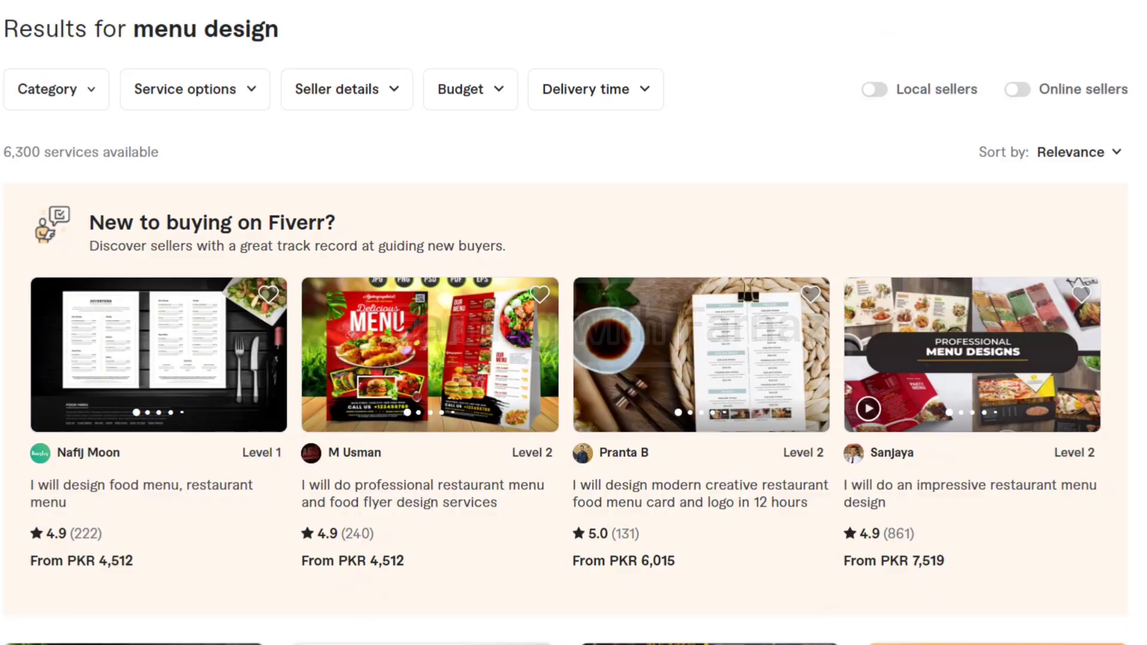
scroll(574, 322, "down", 5)
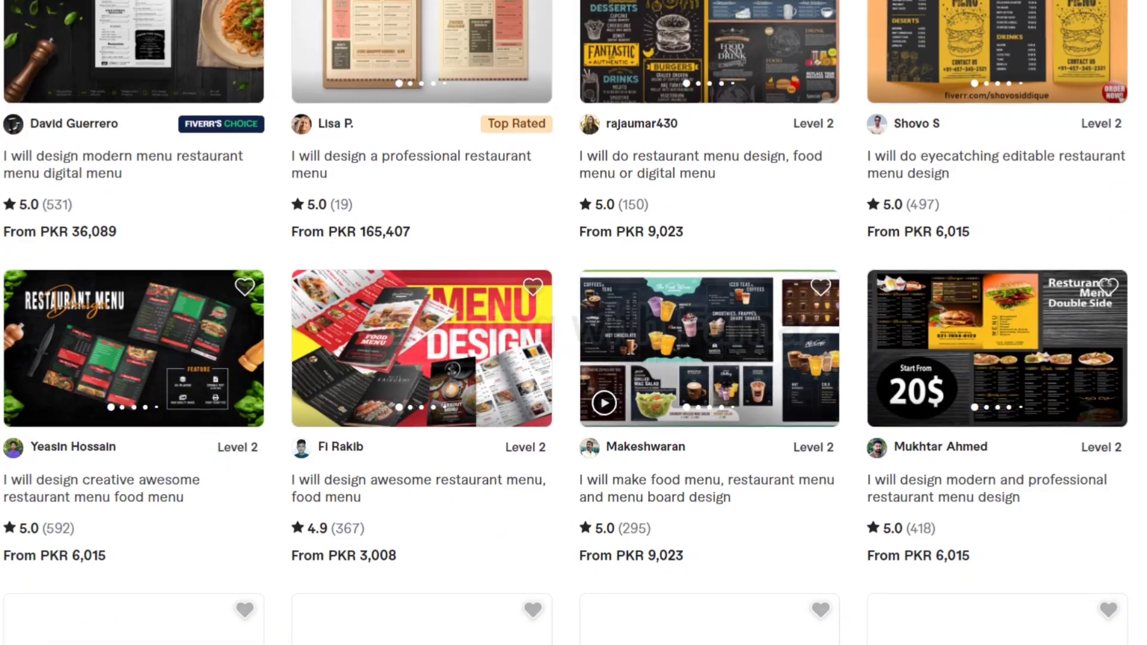
scroll(573, 323, "up", 14)
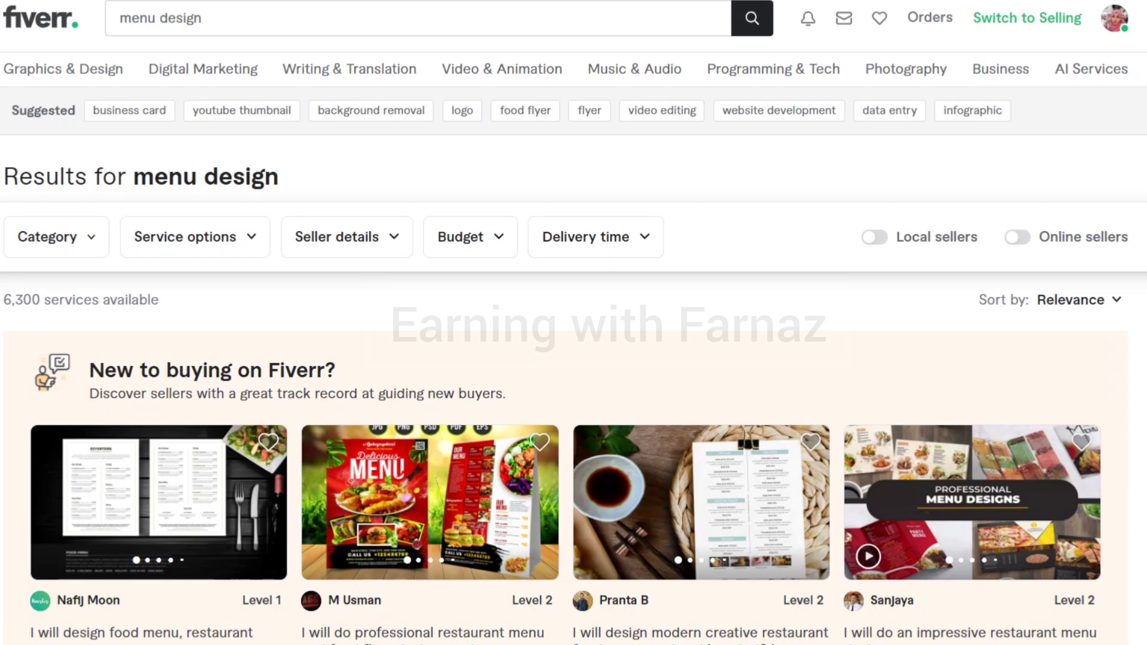
scroll(573, 323, "down", 3)
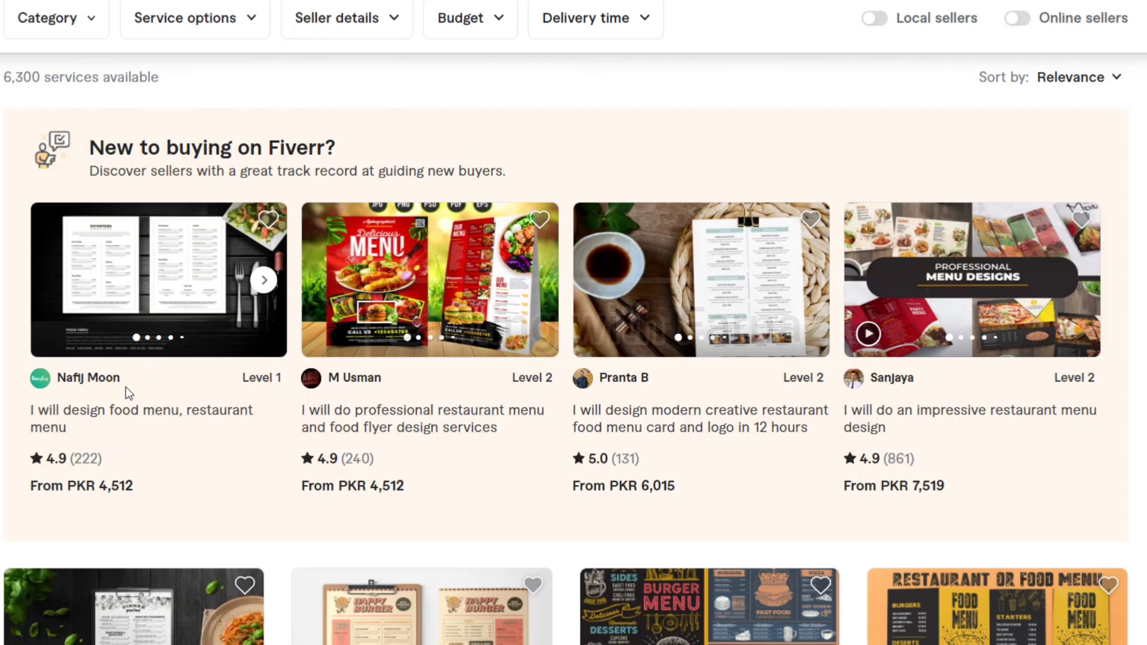
scroll(120, 428, "down", 2)
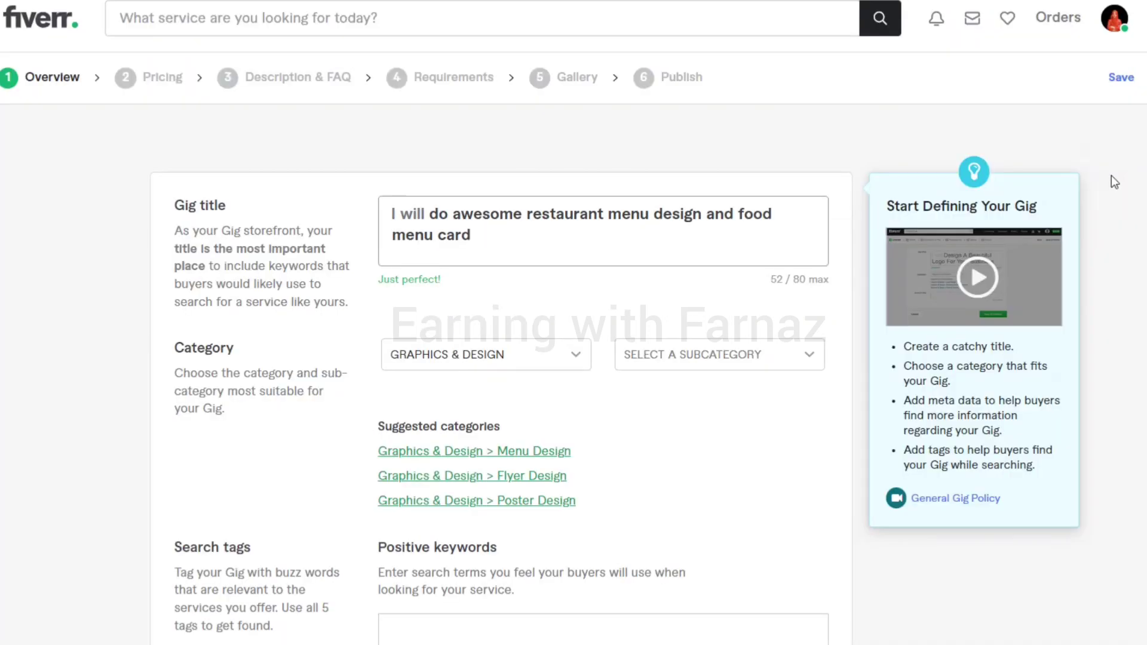
Set the new gig's category to Graphics & Design > Menu Design and its metadata purpose to Restaurant.
left_click(508, 223)
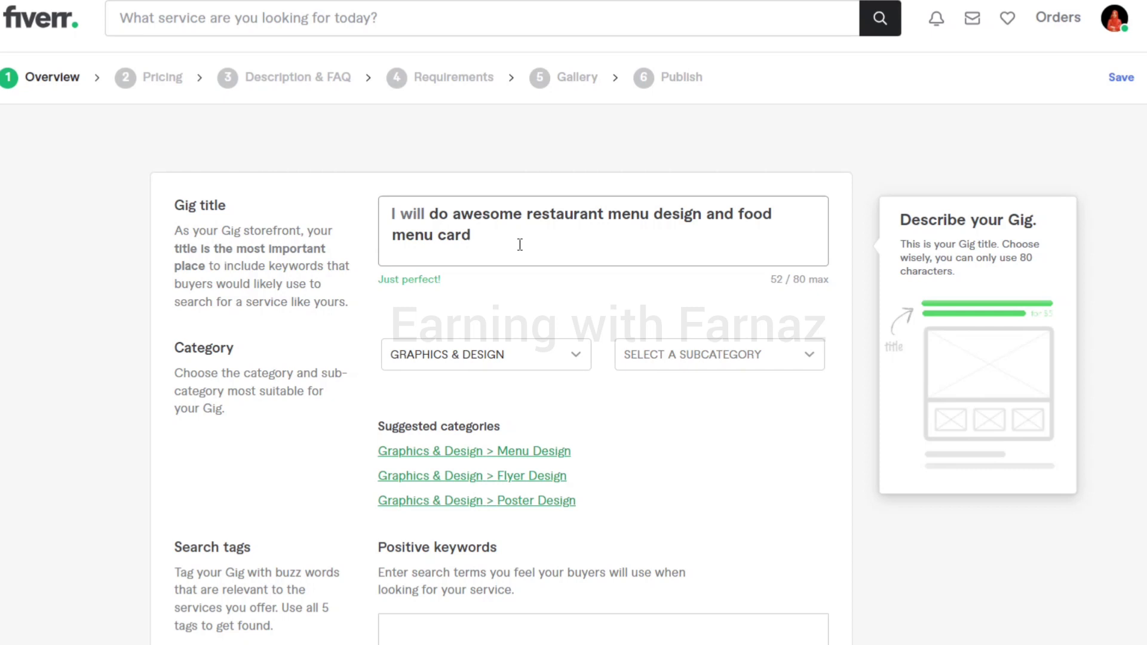
mouse_move(499, 358)
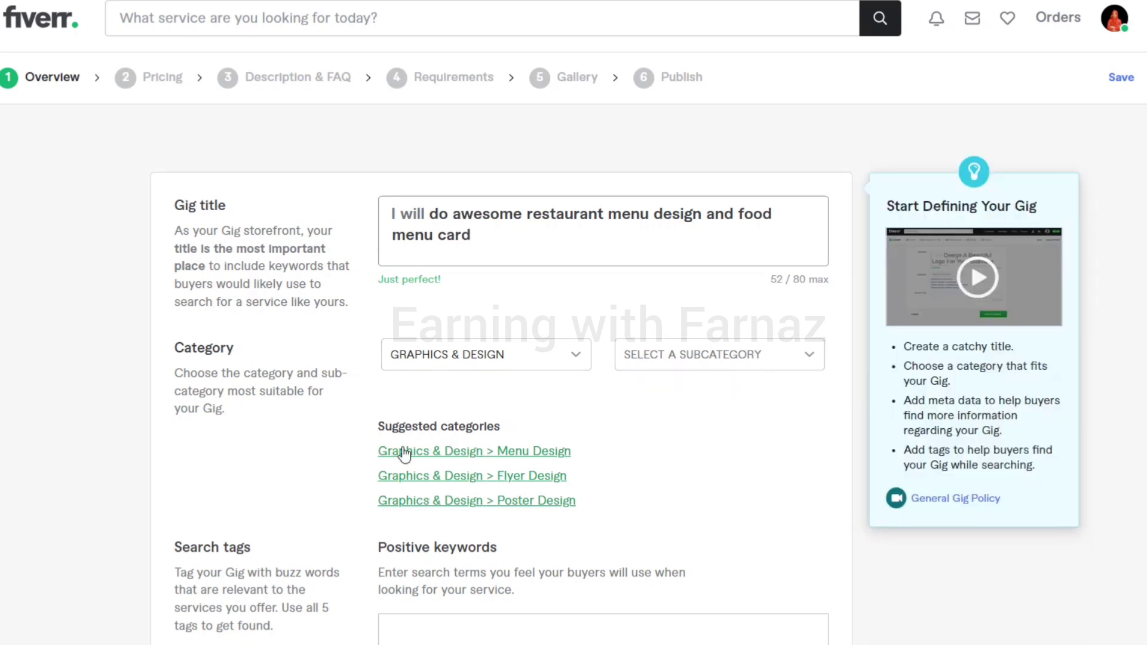
left_click(533, 455)
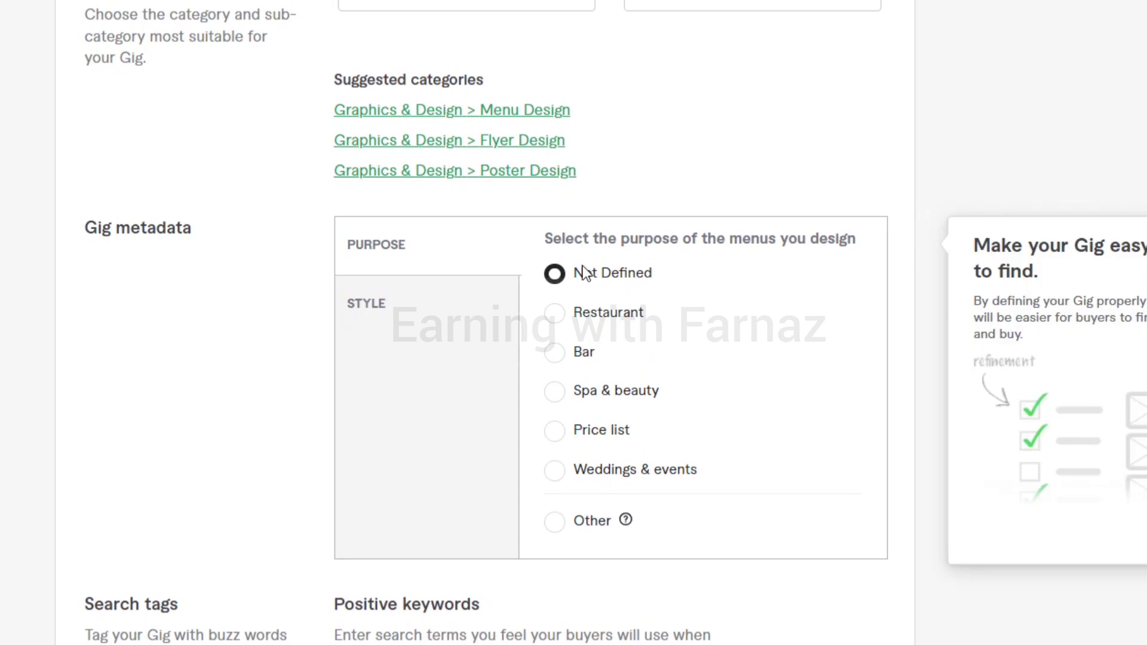
left_click(555, 314)
scroll(403, 449, "down", 5)
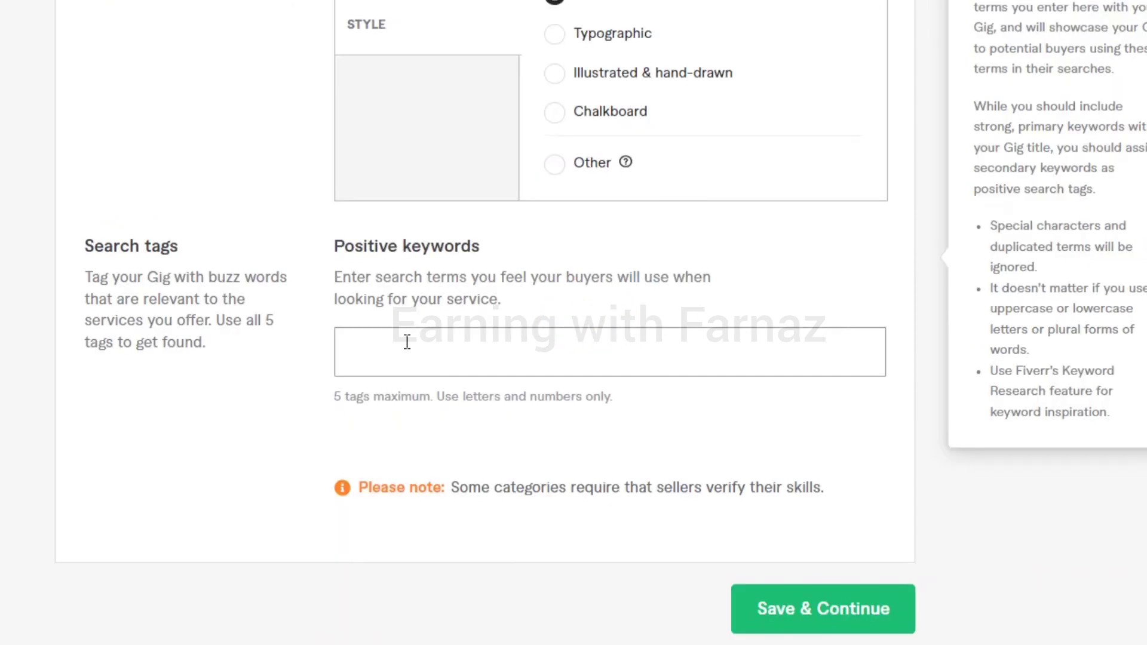
Using a competing modern restaurant menu gig as reference, tag the gig Menu, Restaurant Menu, Food Menu, Food and Design, and save the overview.
left_click(407, 341)
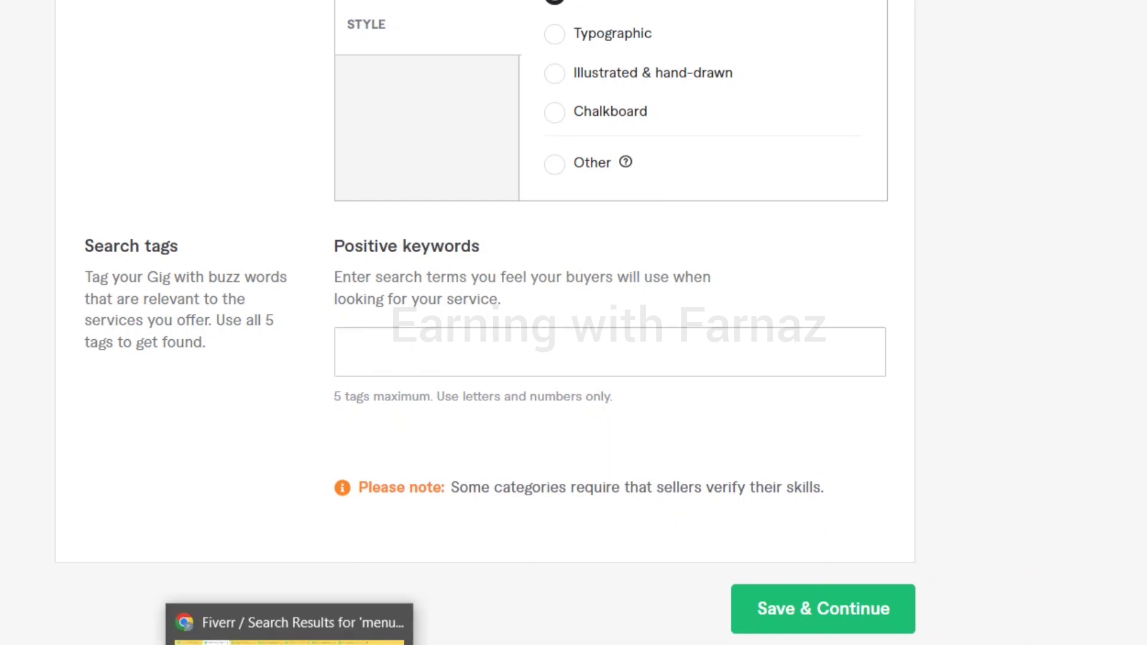
left_click(269, 621)
scroll(404, 350, "down", 5)
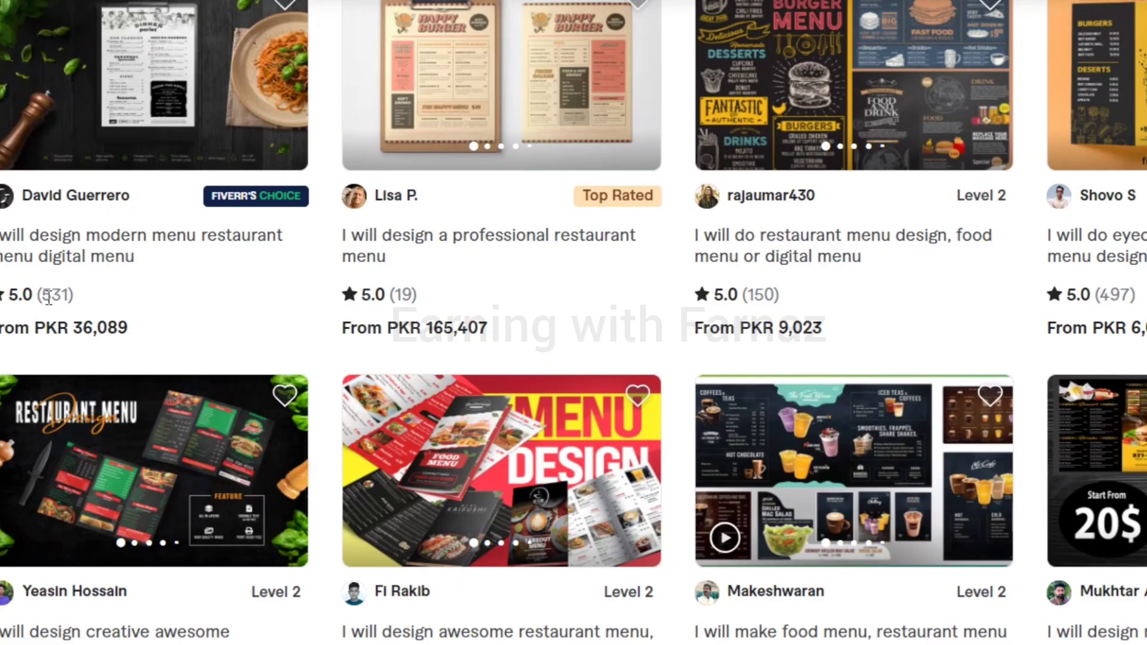
left_click(59, 244)
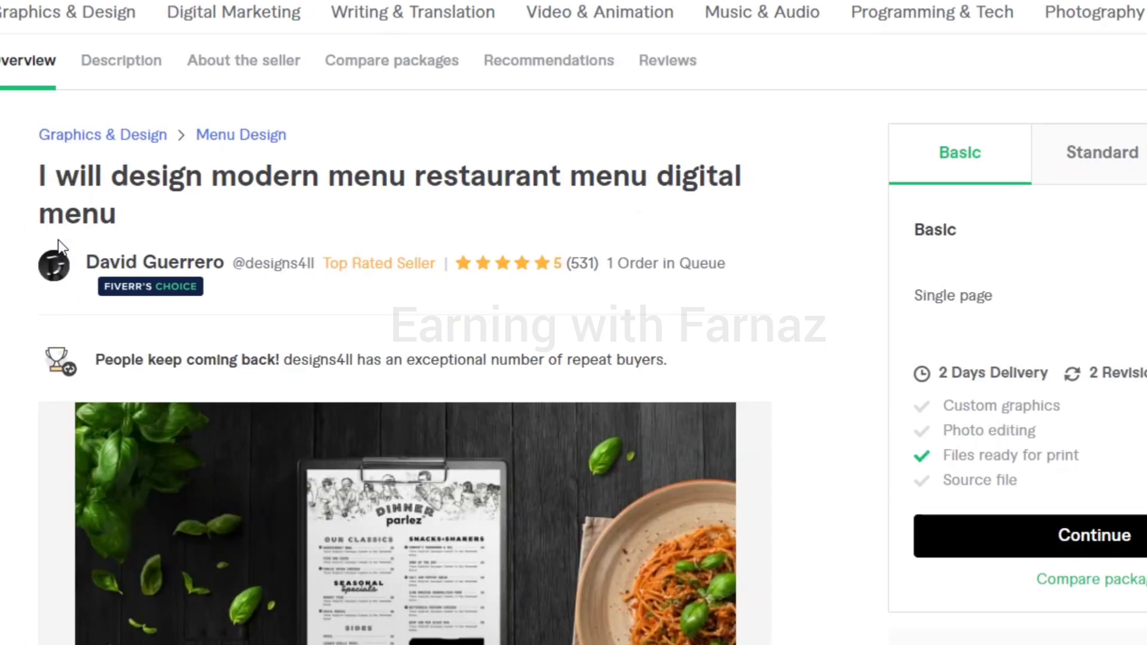
scroll(58, 239, "down", 10)
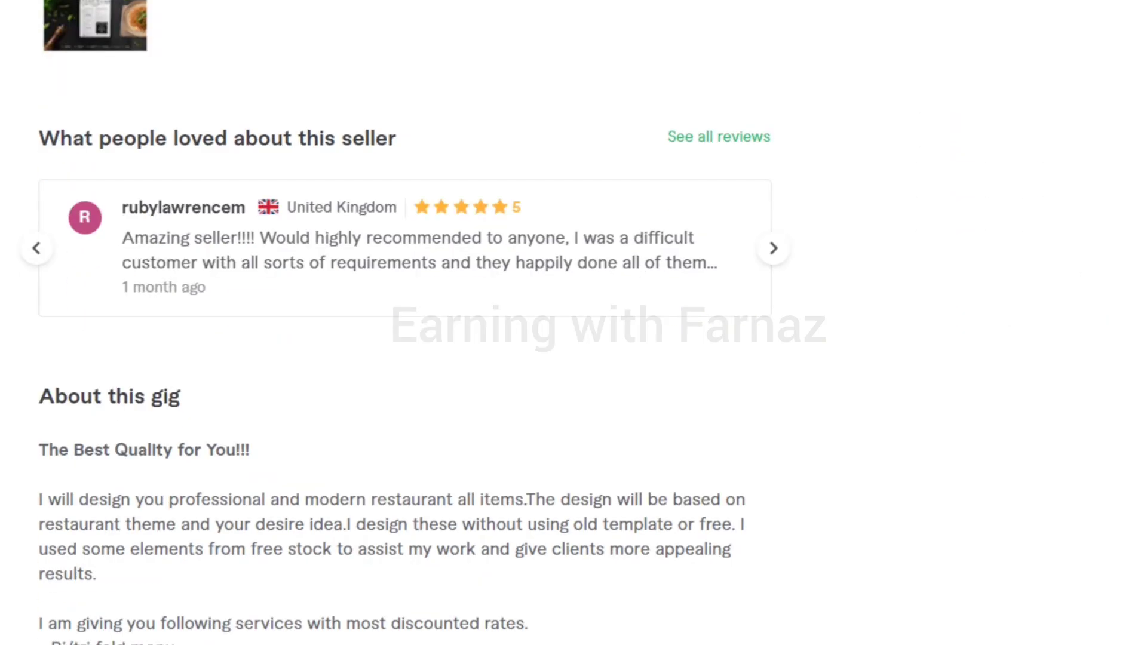
scroll(406, 312, "down", 15)
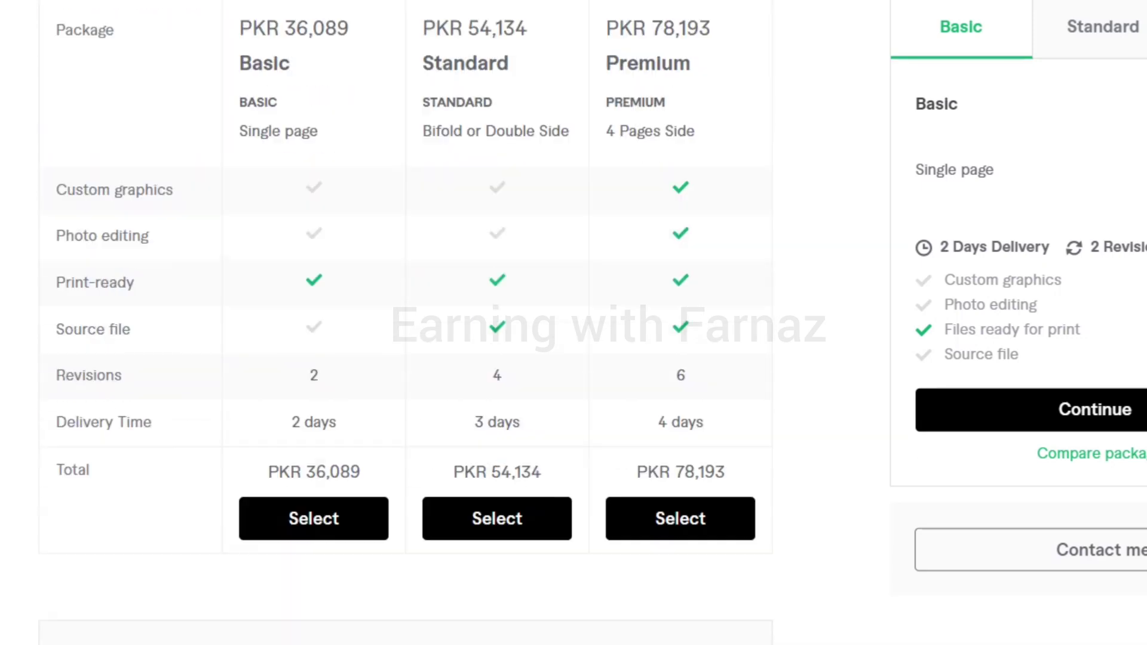
scroll(72, 443, "down", 15)
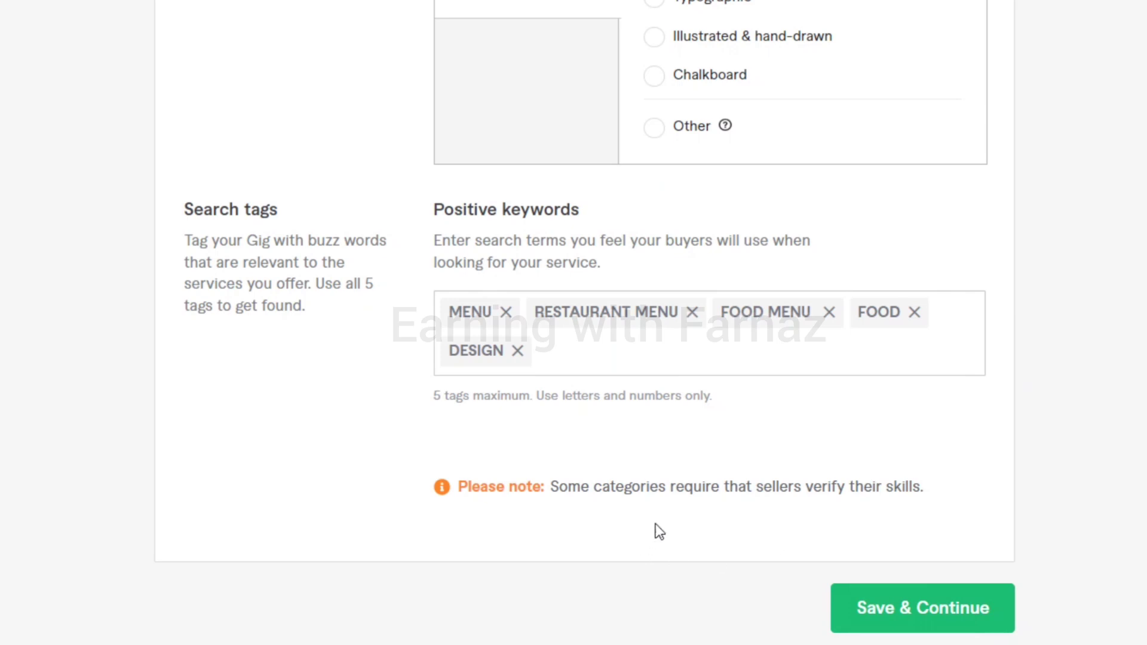
left_click(894, 606)
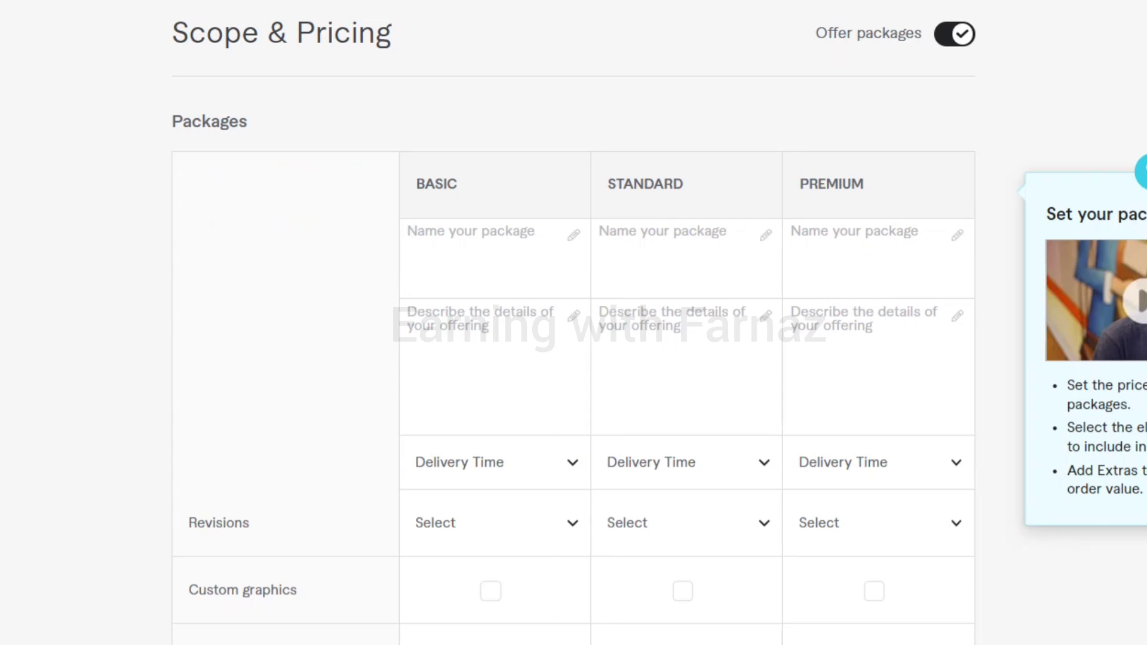
Keep three packages and name them Single Side Menu, Double Side Menu and Foldable Menu, with matching descriptions such as "Single Page" for Basic.
left_click(944, 42)
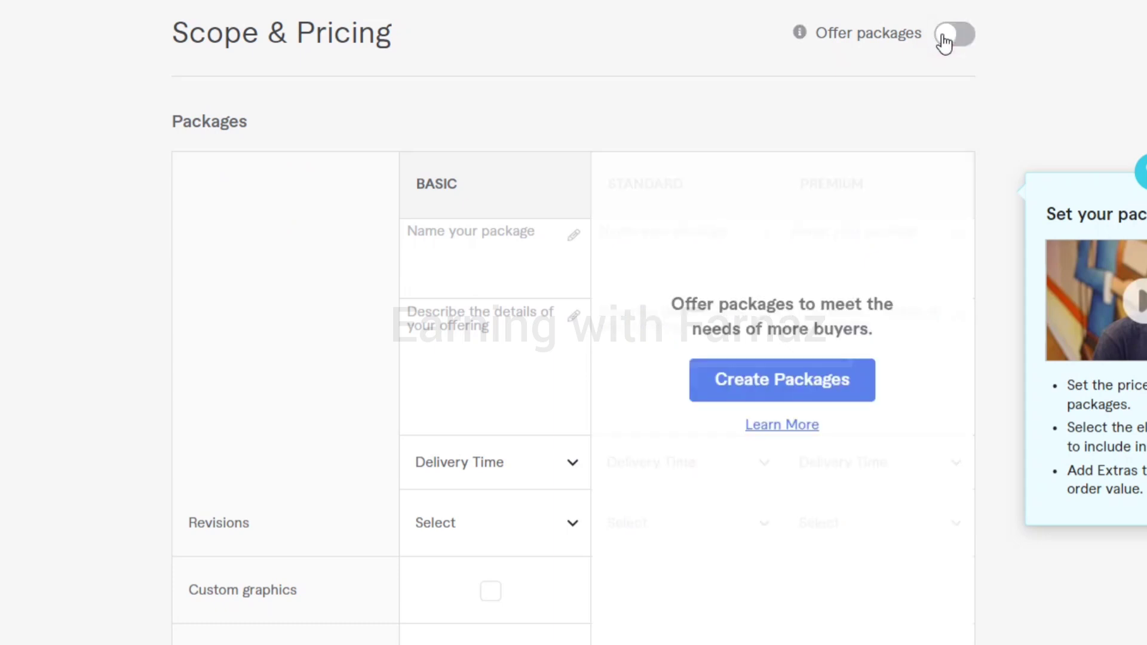
left_click(962, 34)
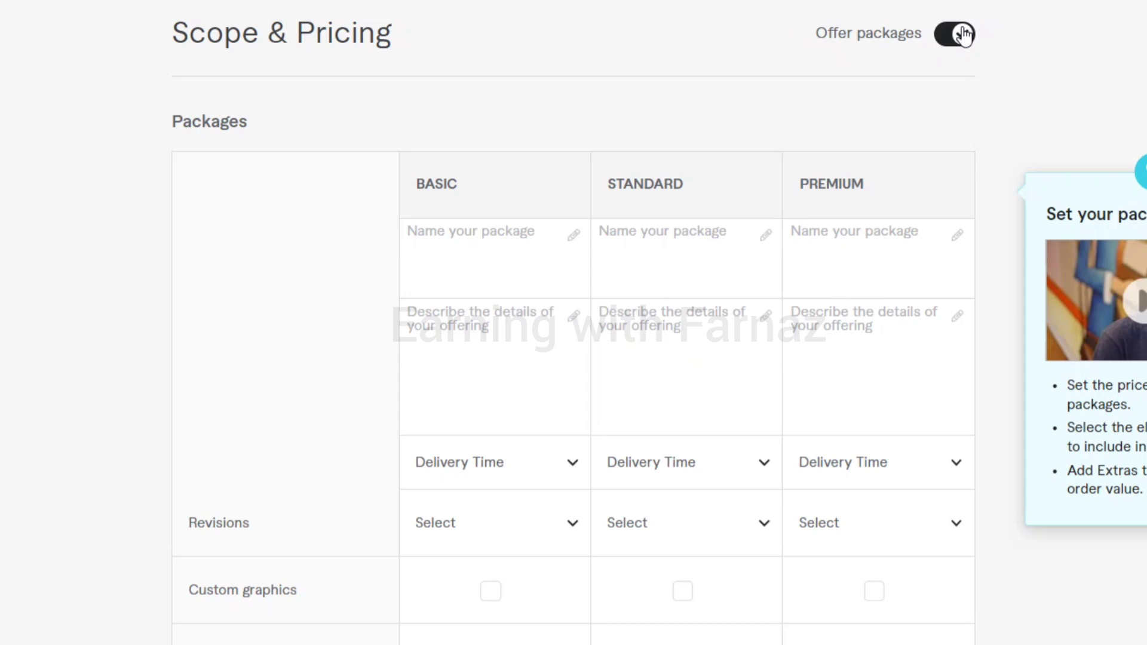
left_click(425, 235)
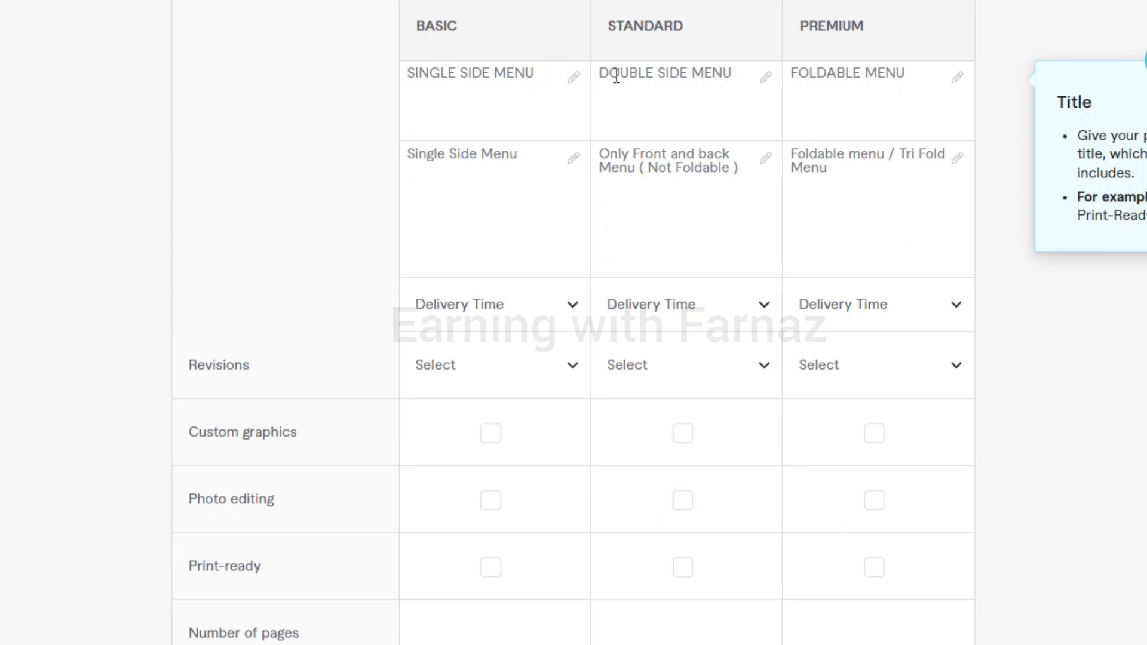
left_click(511, 180)
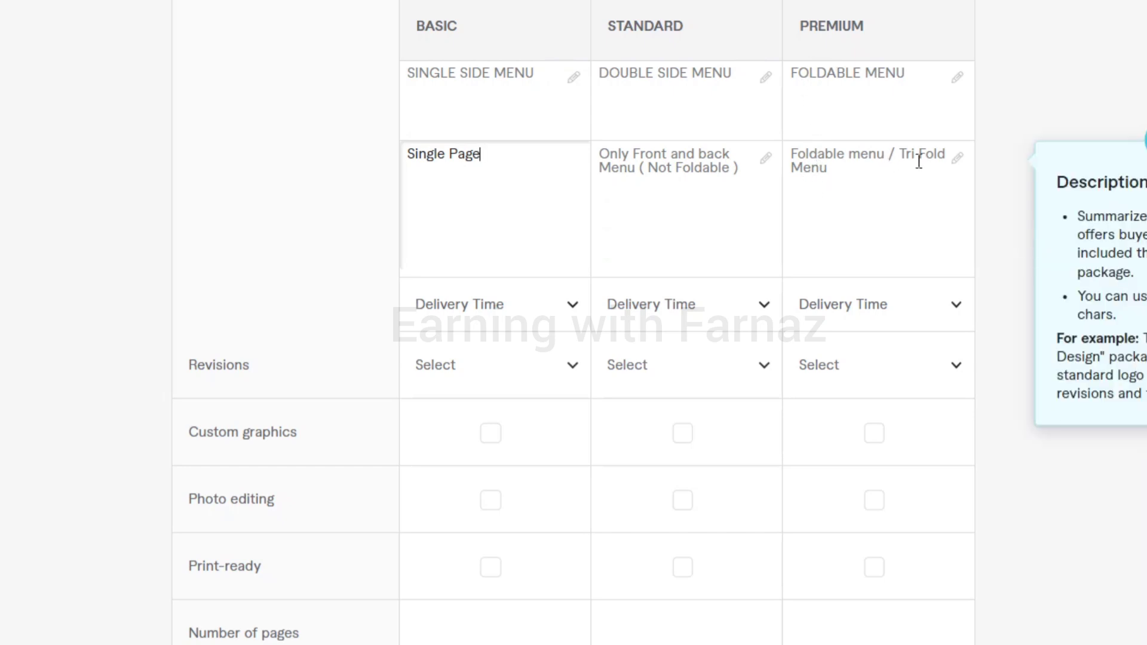
Set delivery to 3 days for Basic and 2 days for Standard and Premium, with unlimited revisions in all packages.
left_click(573, 314)
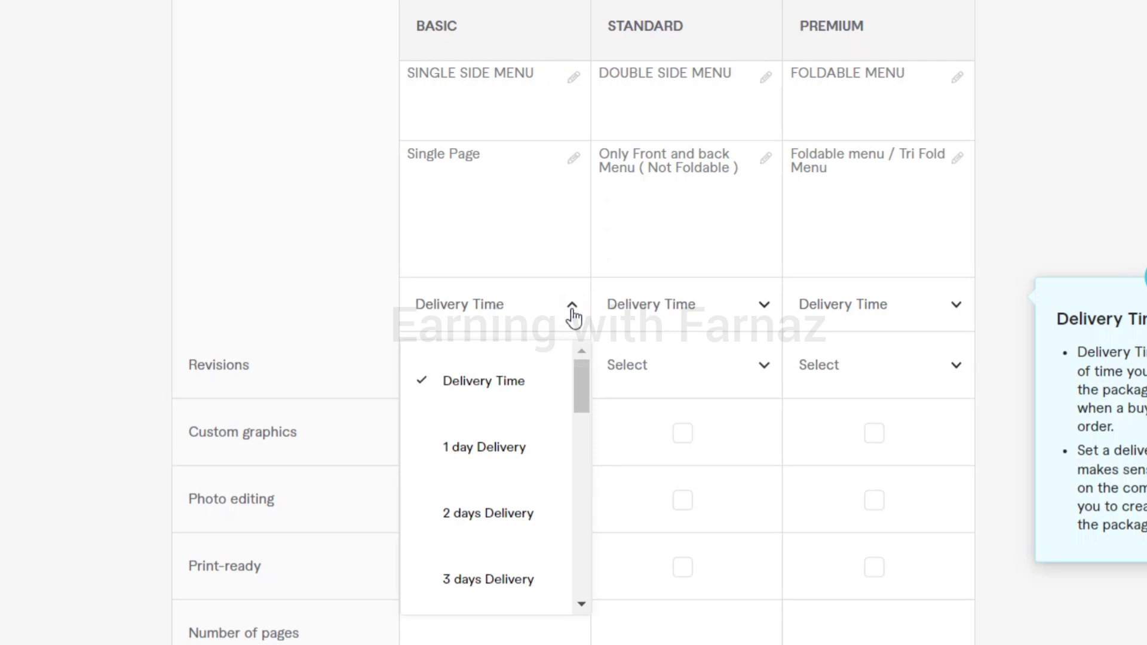
left_click(468, 567)
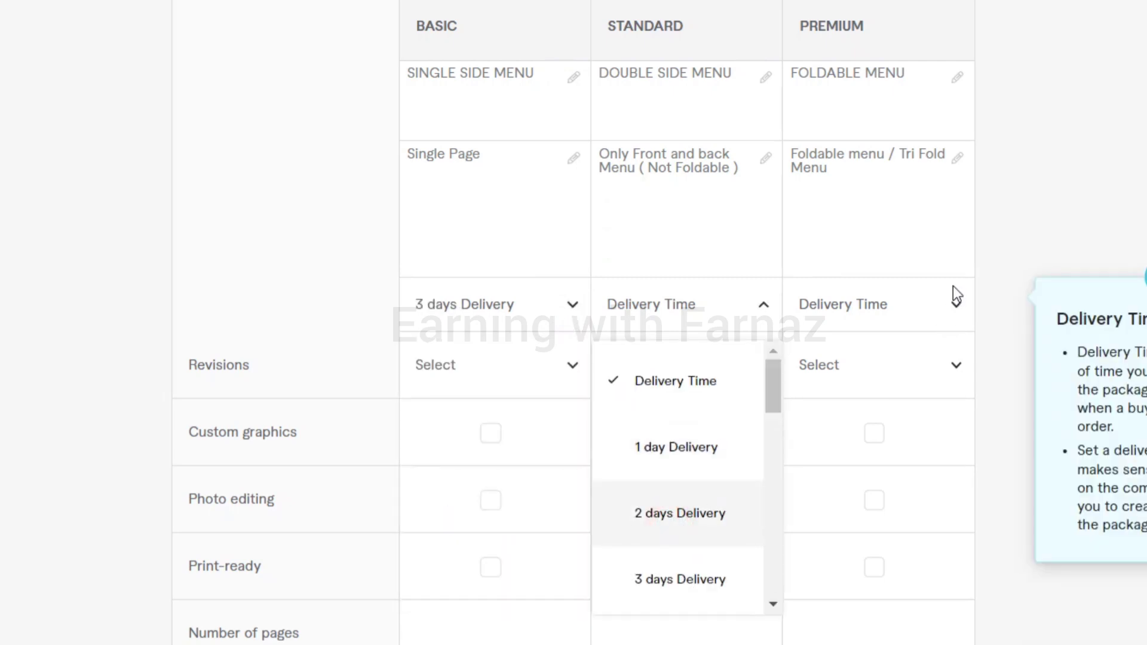
left_click(958, 305)
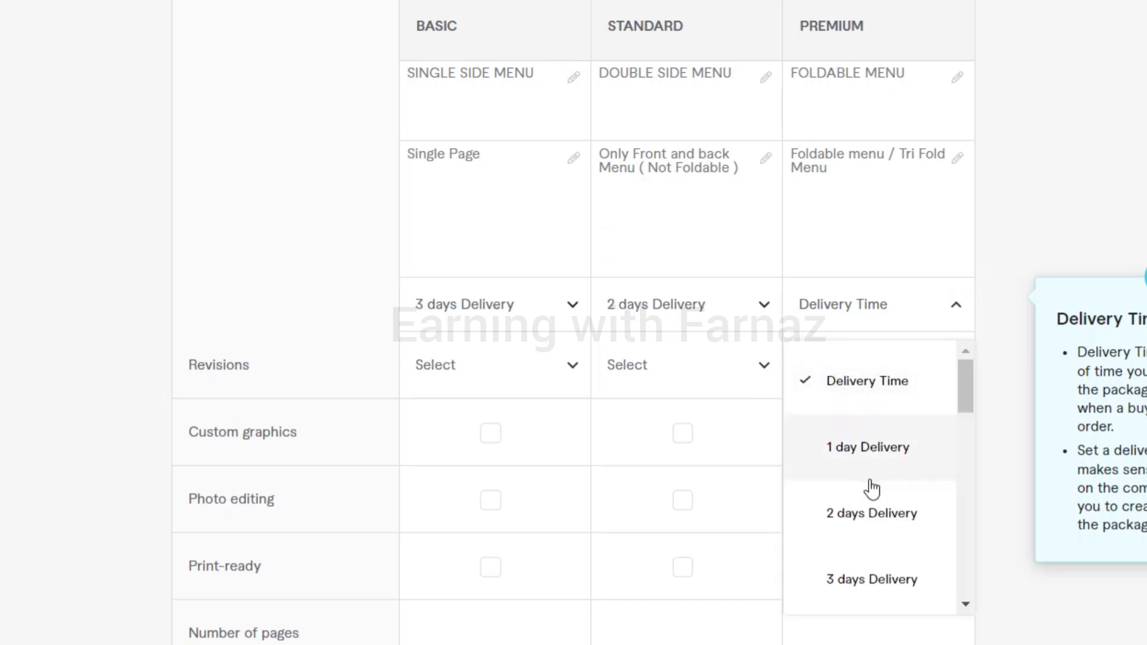
left_click(870, 521)
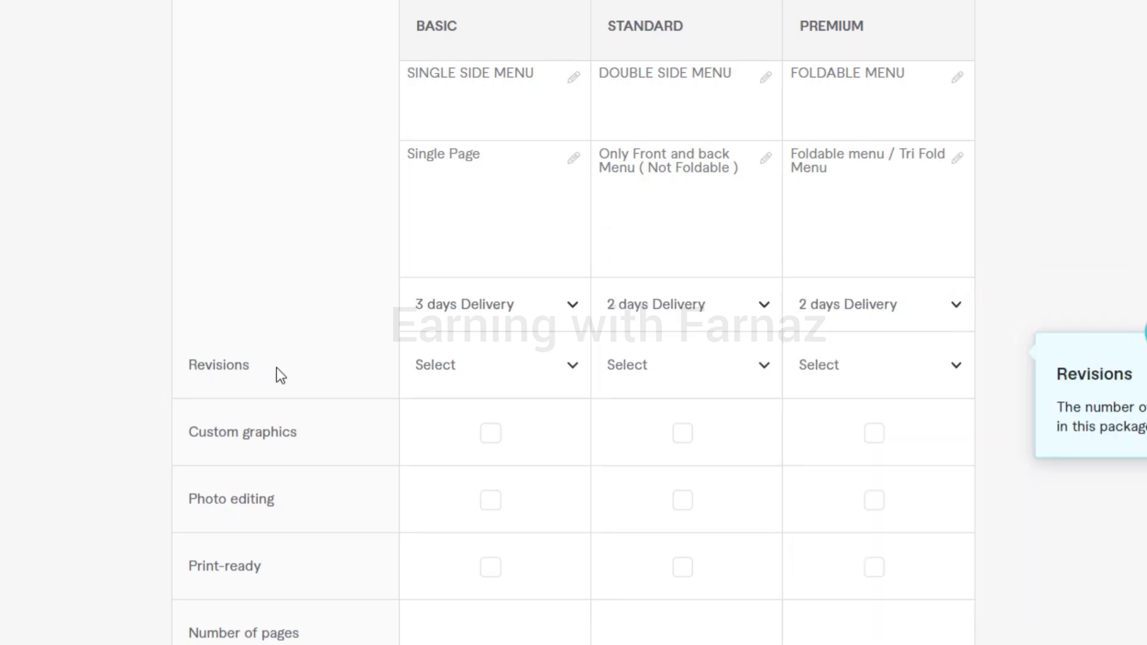
left_click(573, 365)
scroll(478, 597, "down", 5)
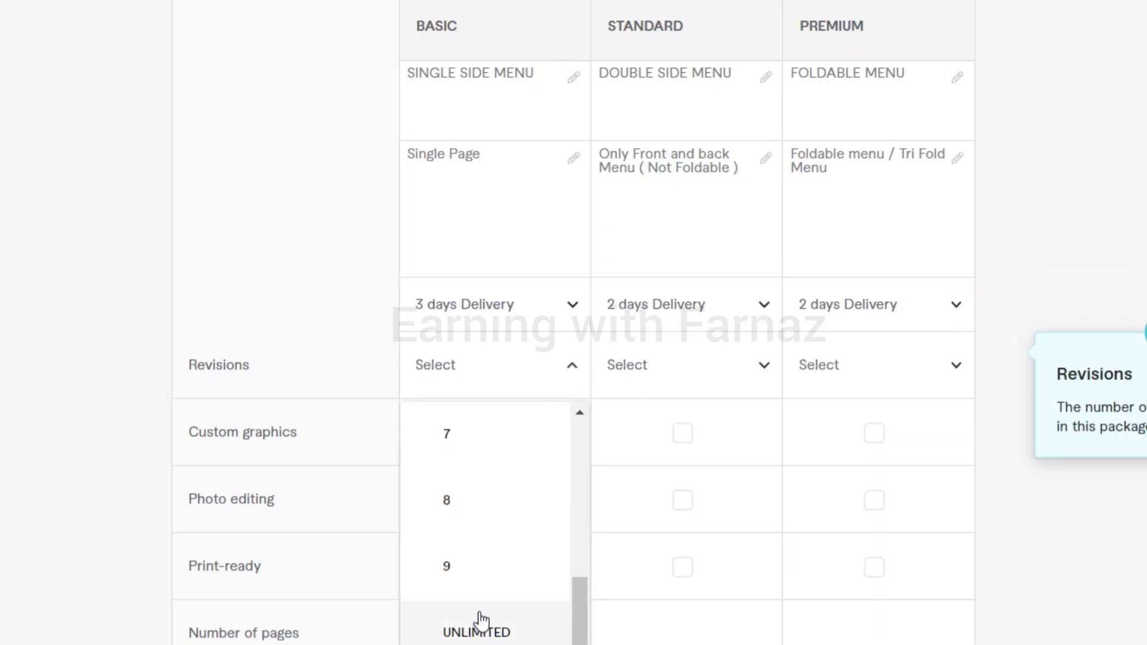
left_click(479, 625)
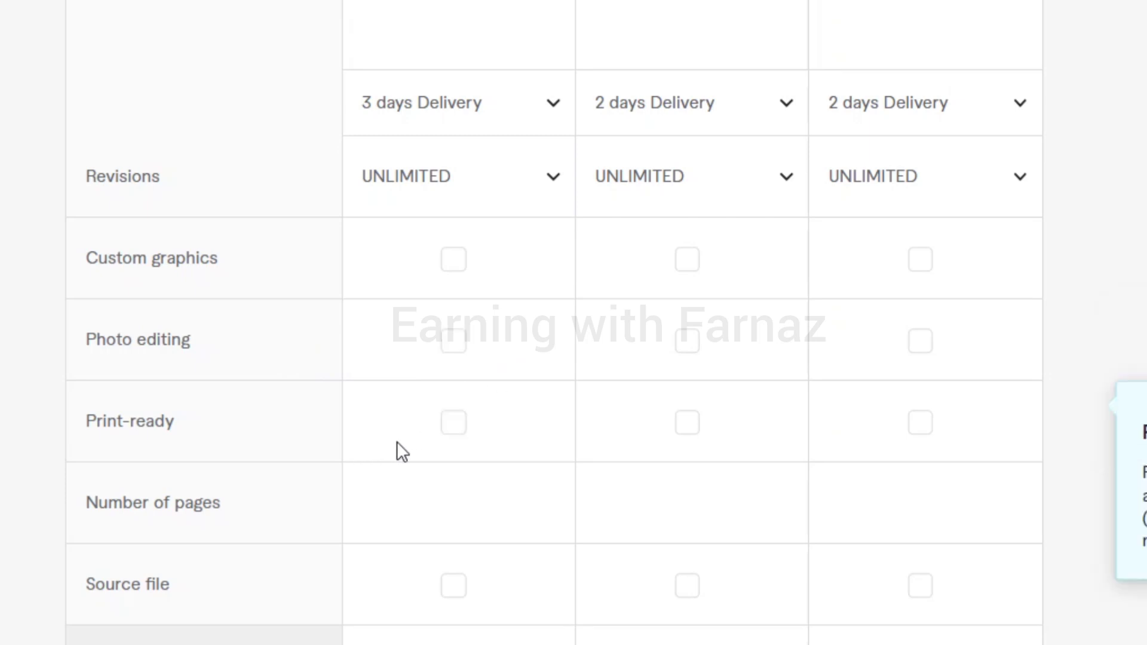
Include print-ready and source files in all packages, add the higher tiers' graphics options, and set 1, 2 and 2 pages at $10, $15 and $20.
left_click(454, 423)
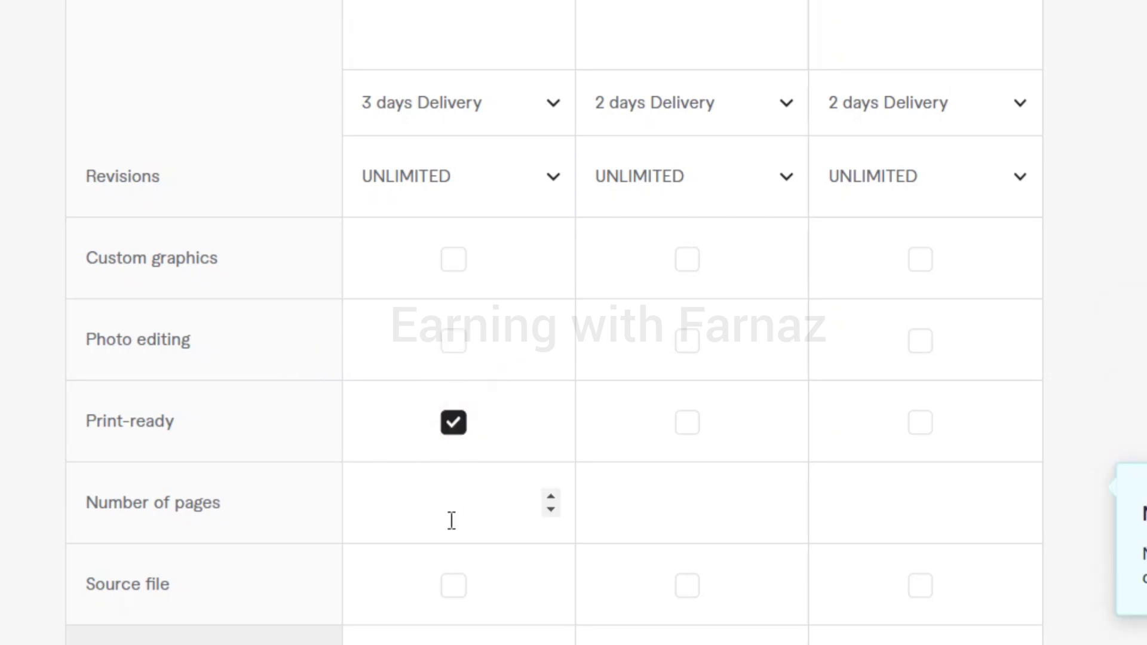
scroll(496, 523, "down", 3)
left_click(555, 318)
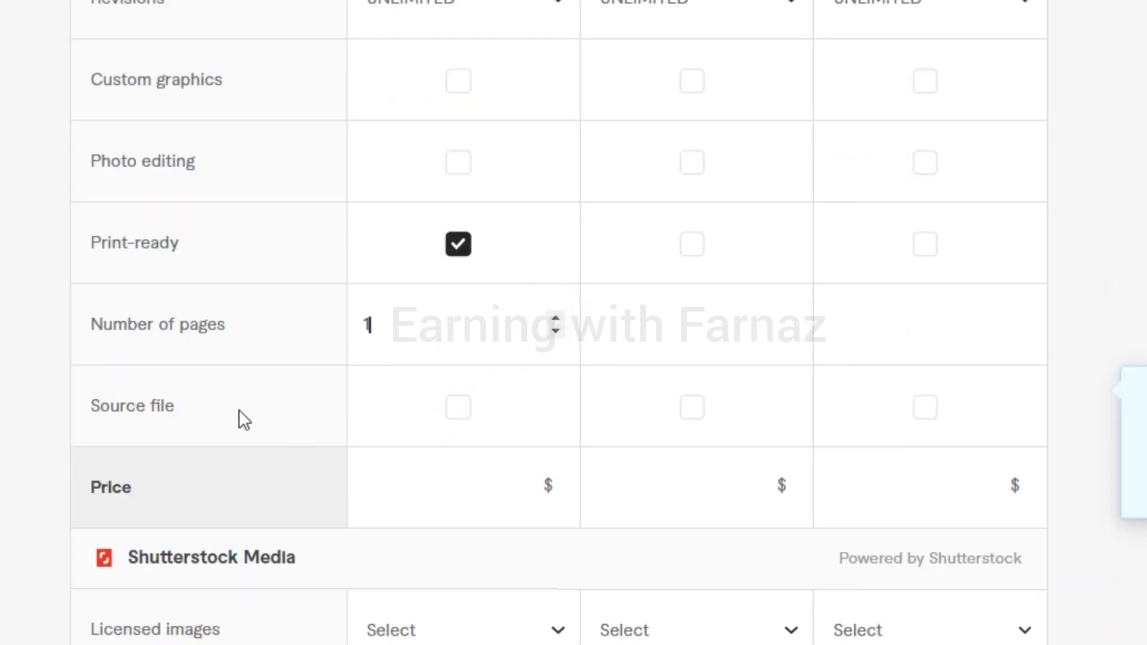
left_click(463, 416)
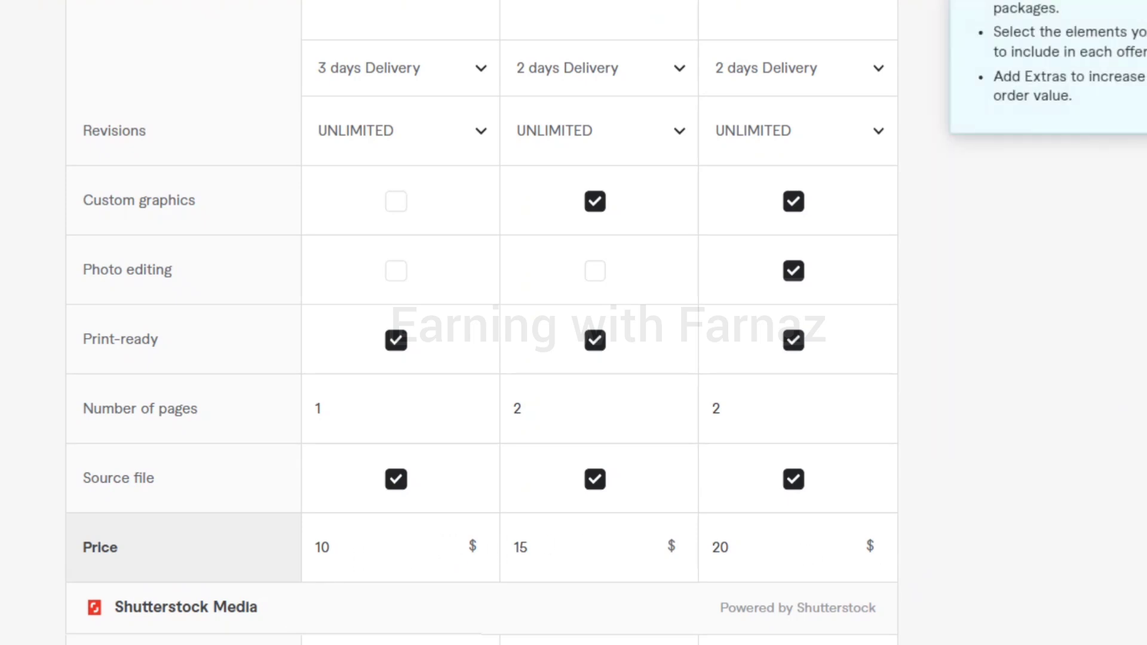
Offer additional pages, 1-day fast delivery, custom graphics and photo editing as $5 extras, without additional revisions, and save the pricing.
scroll(482, 323, "down", 9)
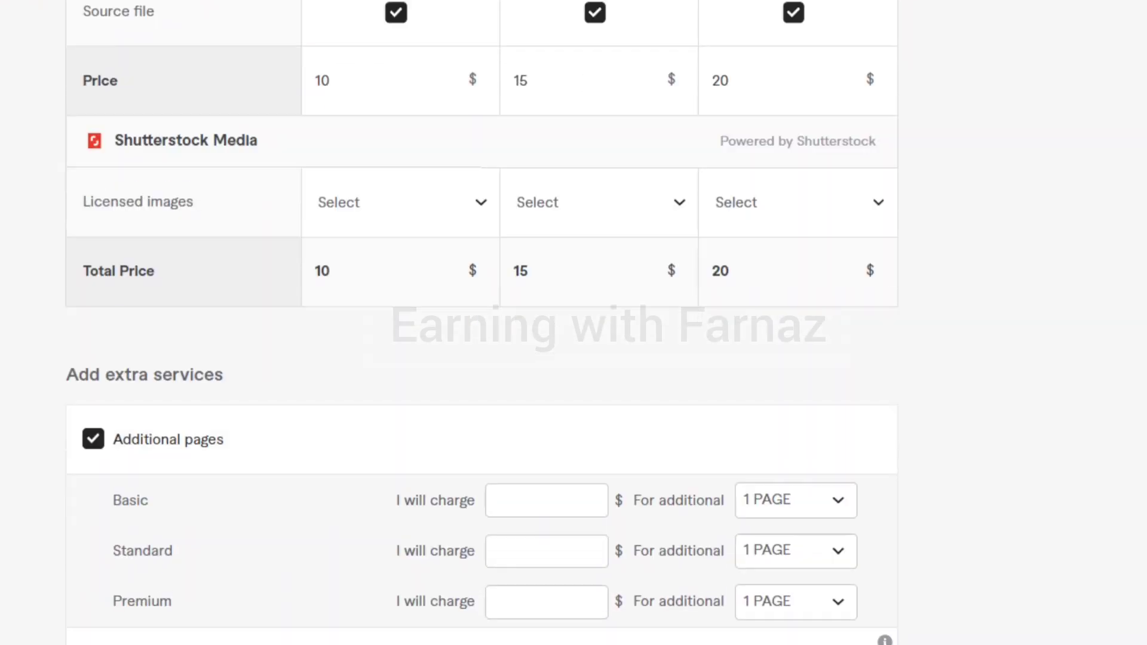
scroll(481, 323, "down", 4)
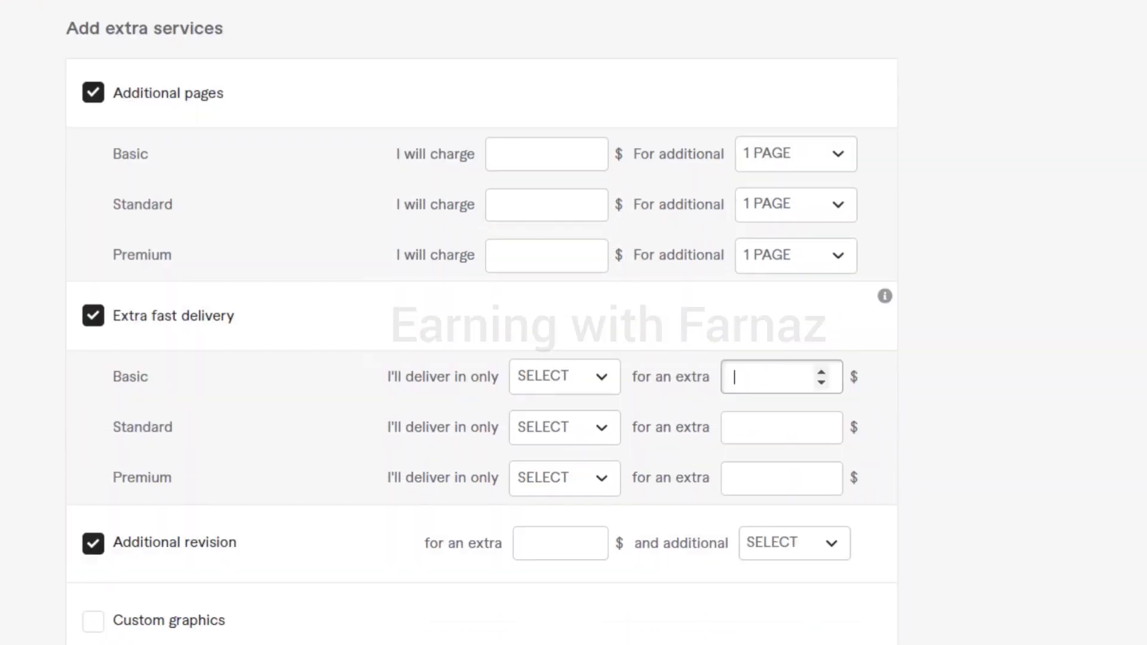
mouse_move(174, 328)
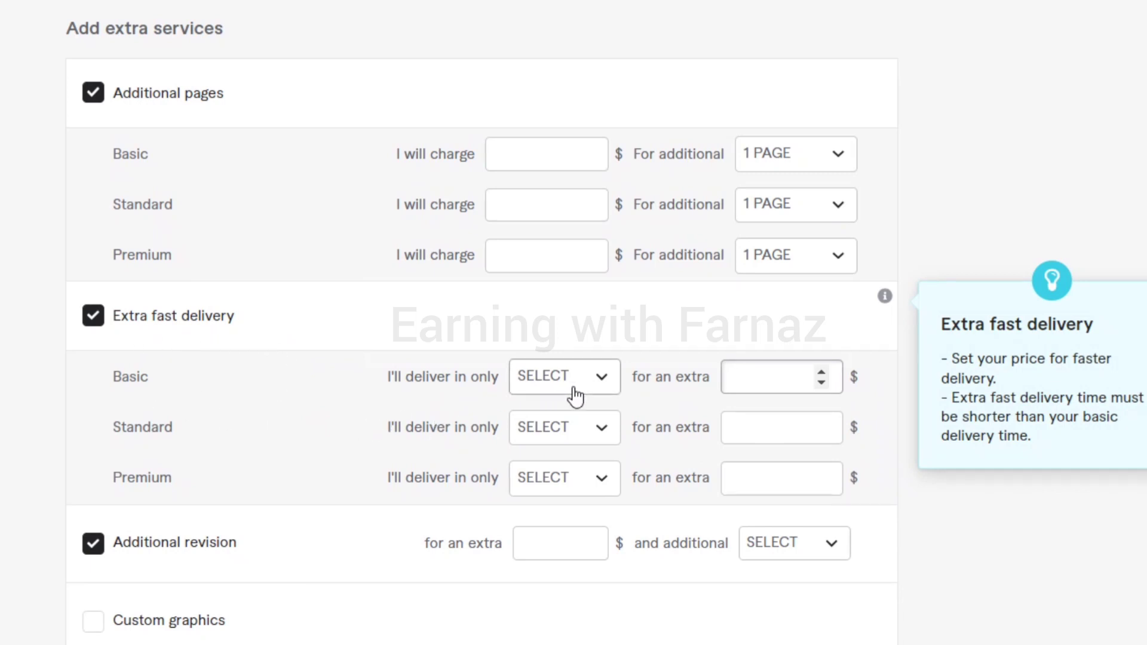
left_click(601, 385)
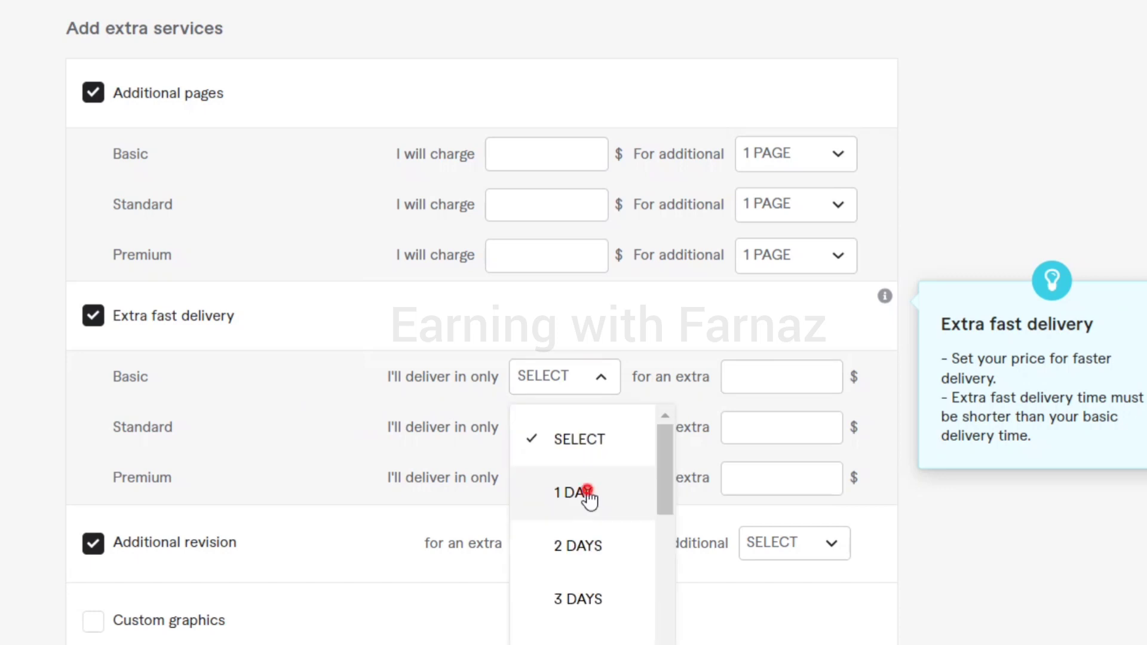
left_click(588, 496)
left_click(806, 375)
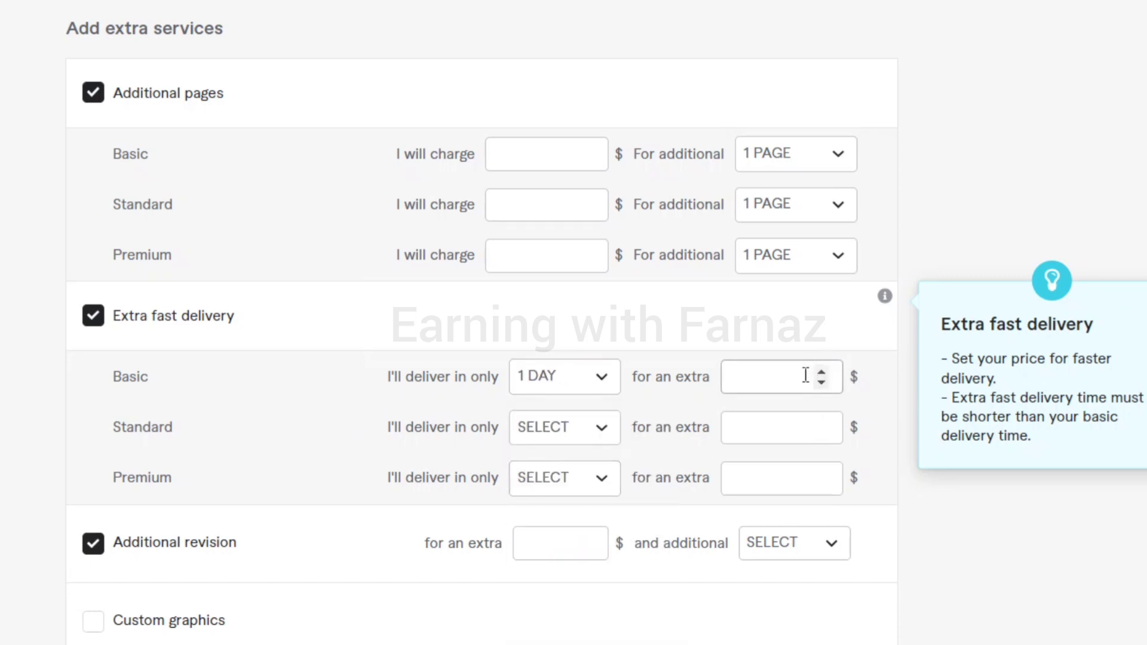
type("5")
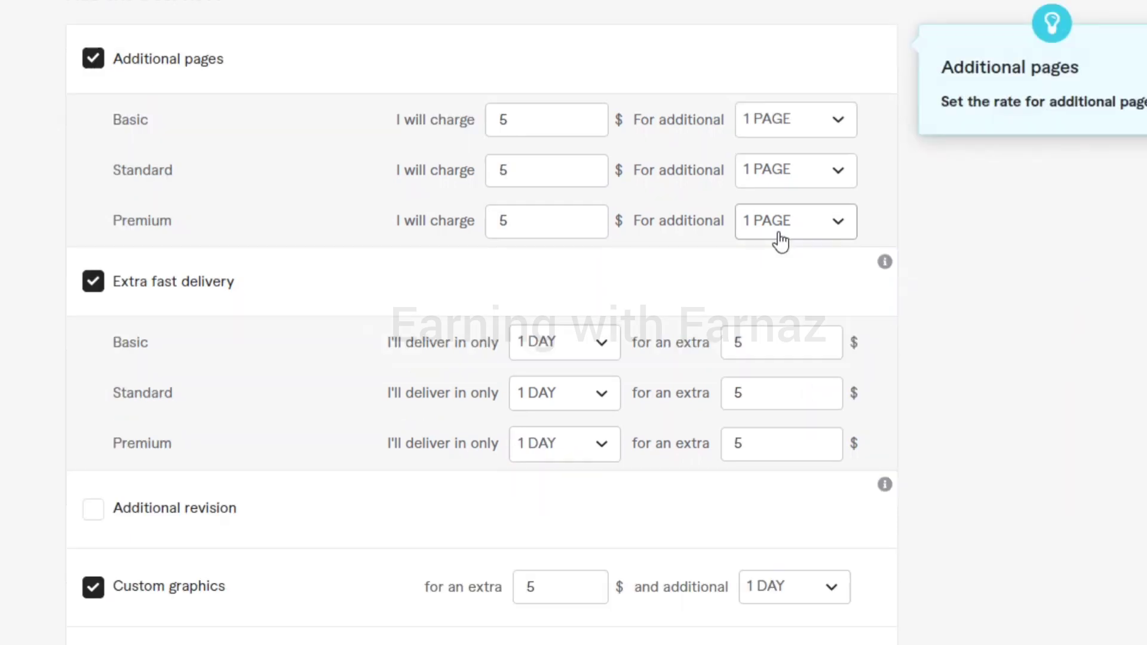
scroll(884, 259, "down", 8)
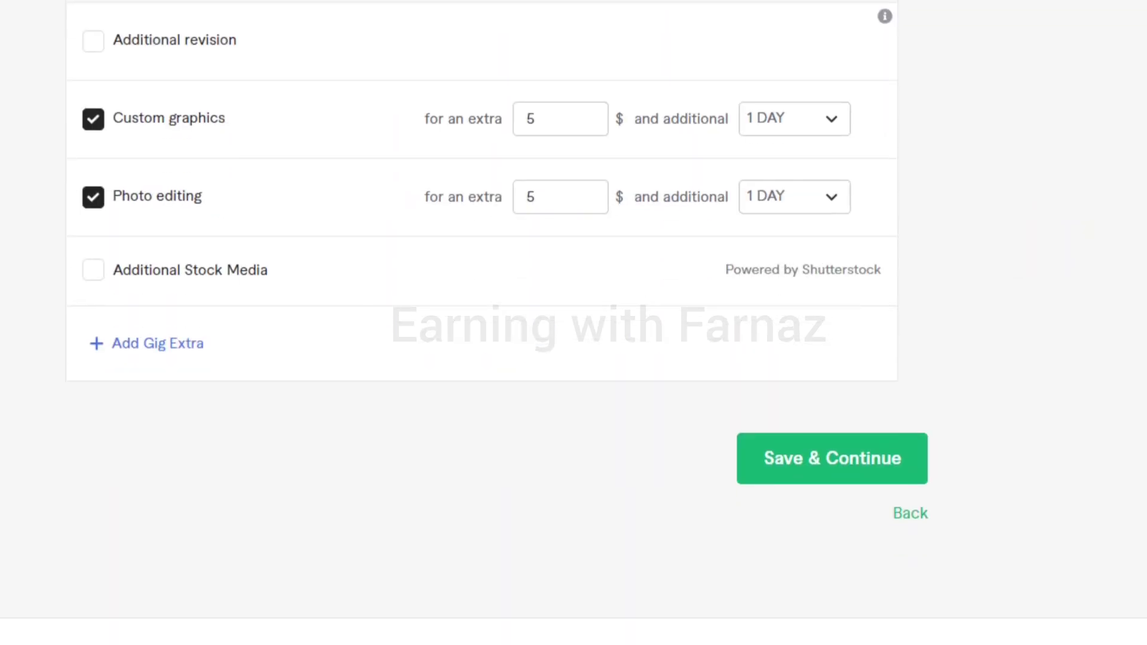
left_click(839, 464)
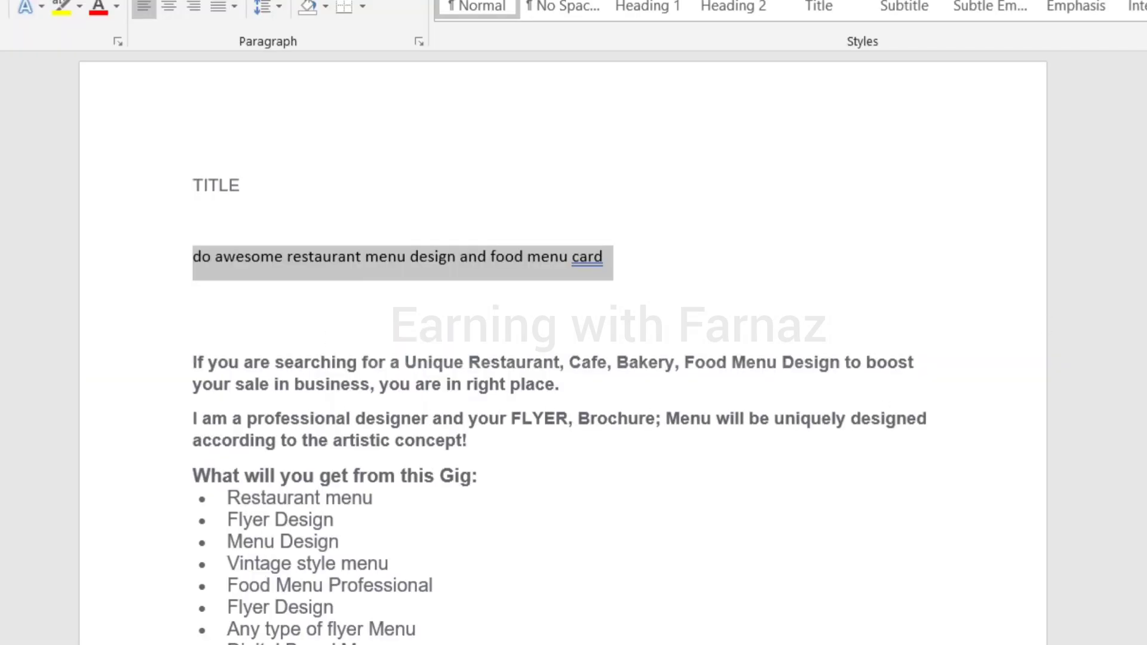
Remove the duplicate Flyer Design bullet from the Word description, copy the text into the gig's description on Fiverr, and save without FAQs.
scroll(562, 358, "down", 5)
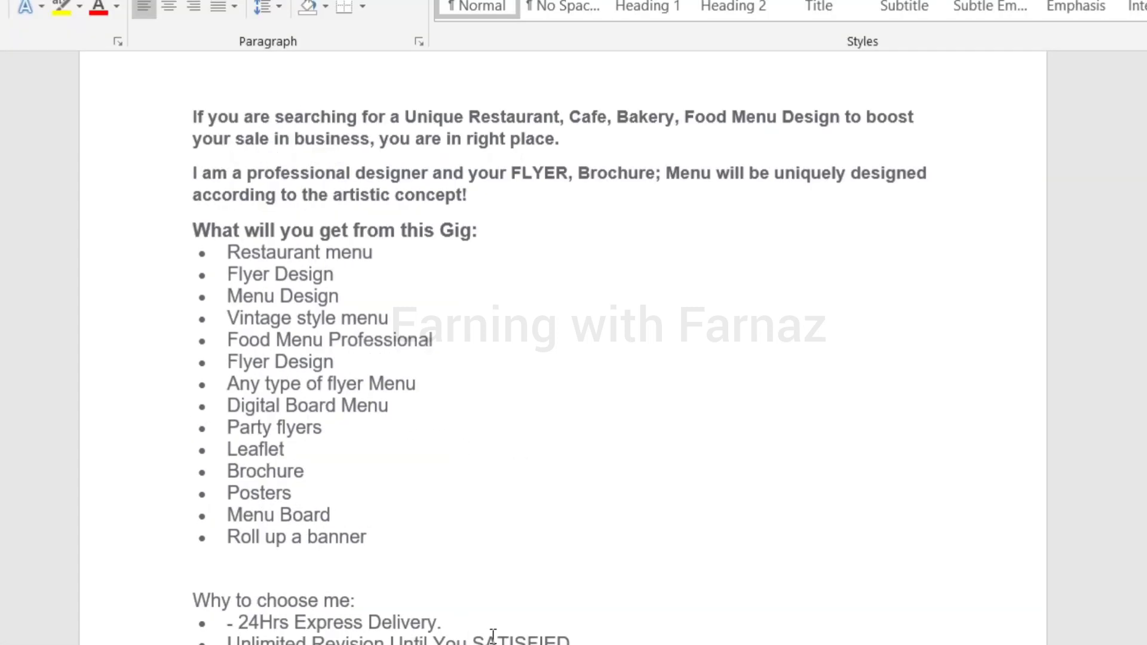
scroll(560, 359, "down", 3)
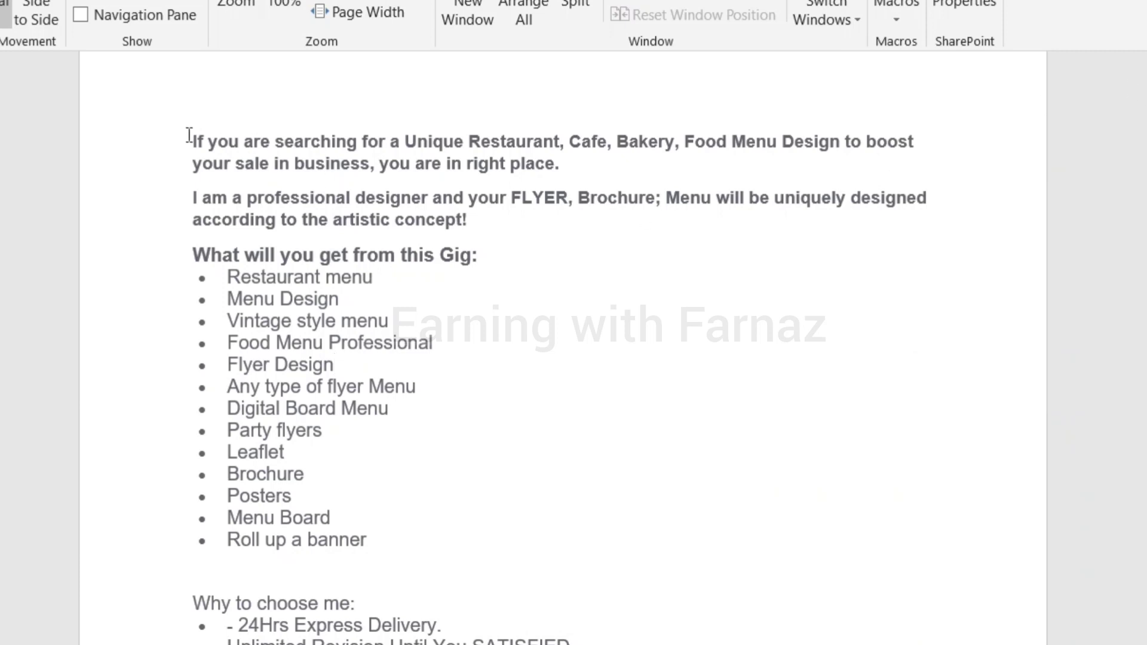
left_click_drag(192, 134, 510, 644)
right_click(518, 491)
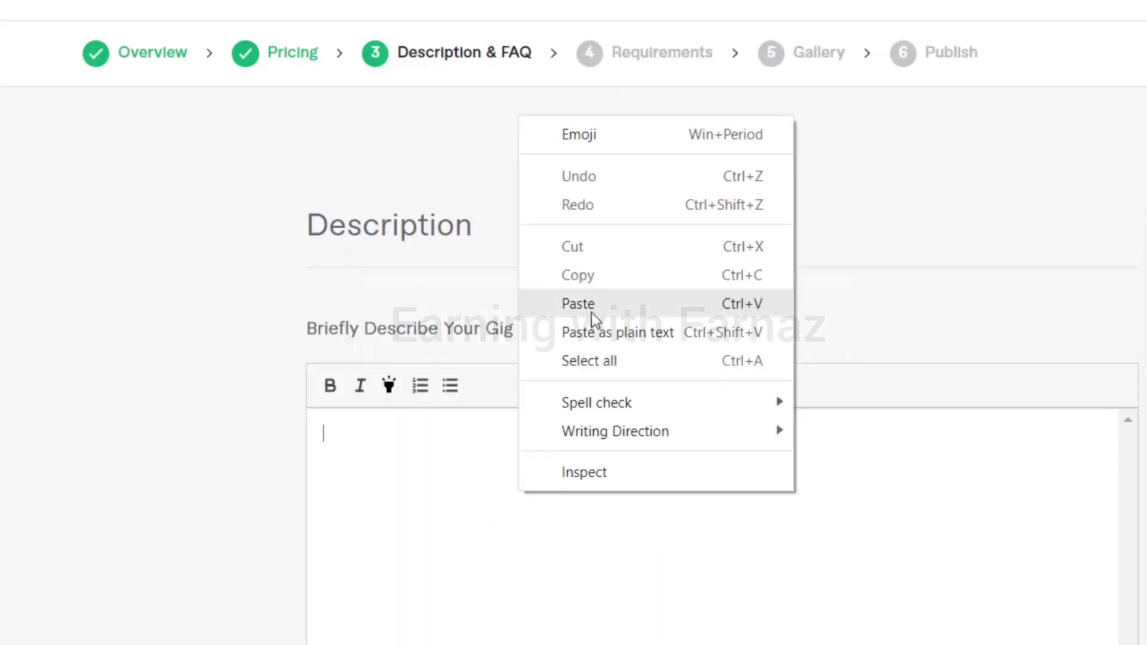
left_click(592, 313)
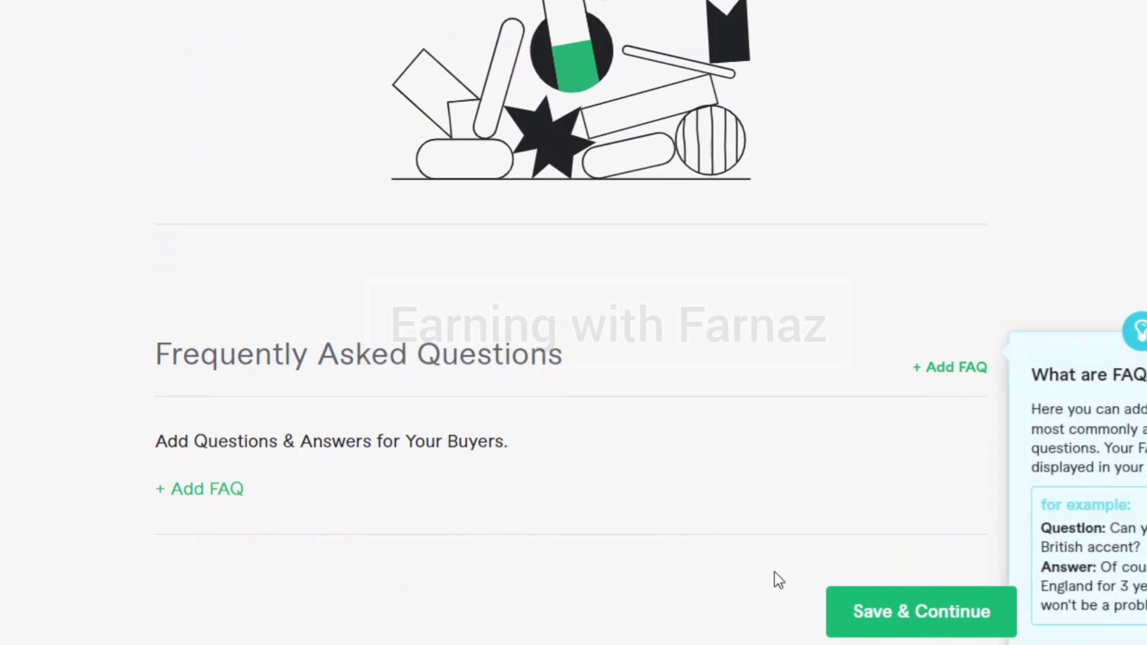
left_click(895, 616)
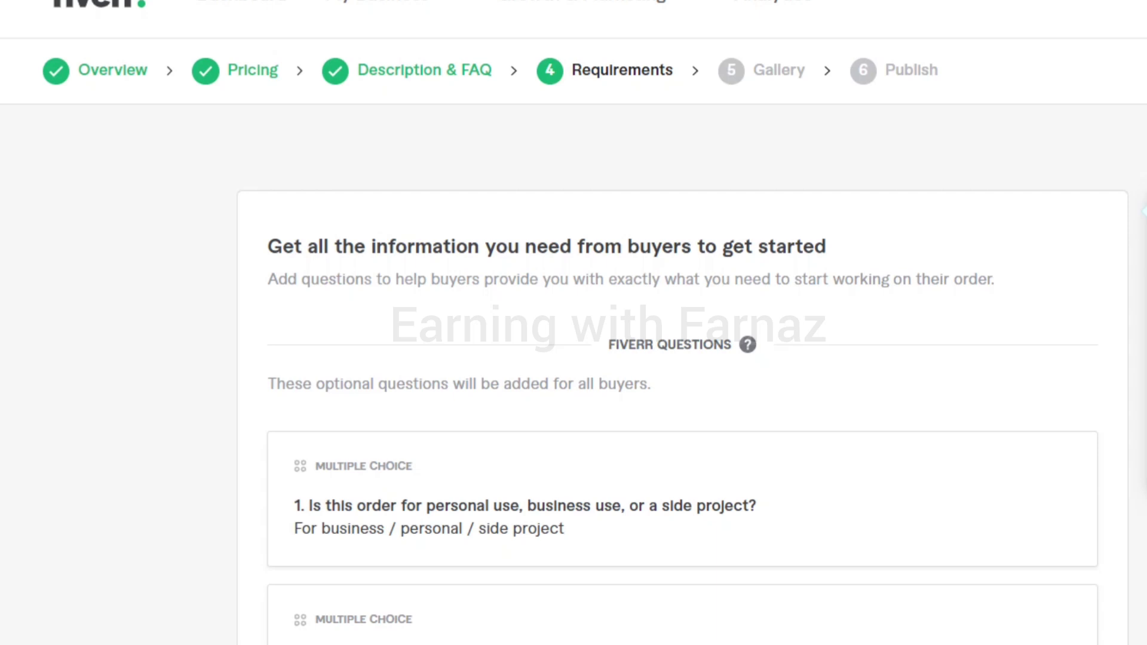
Add the free-text buyer question "please provide me the name of your restaurant, your menu and pricing. Kindly message me before placing order." and save the requirements.
scroll(573, 322, "down", 10)
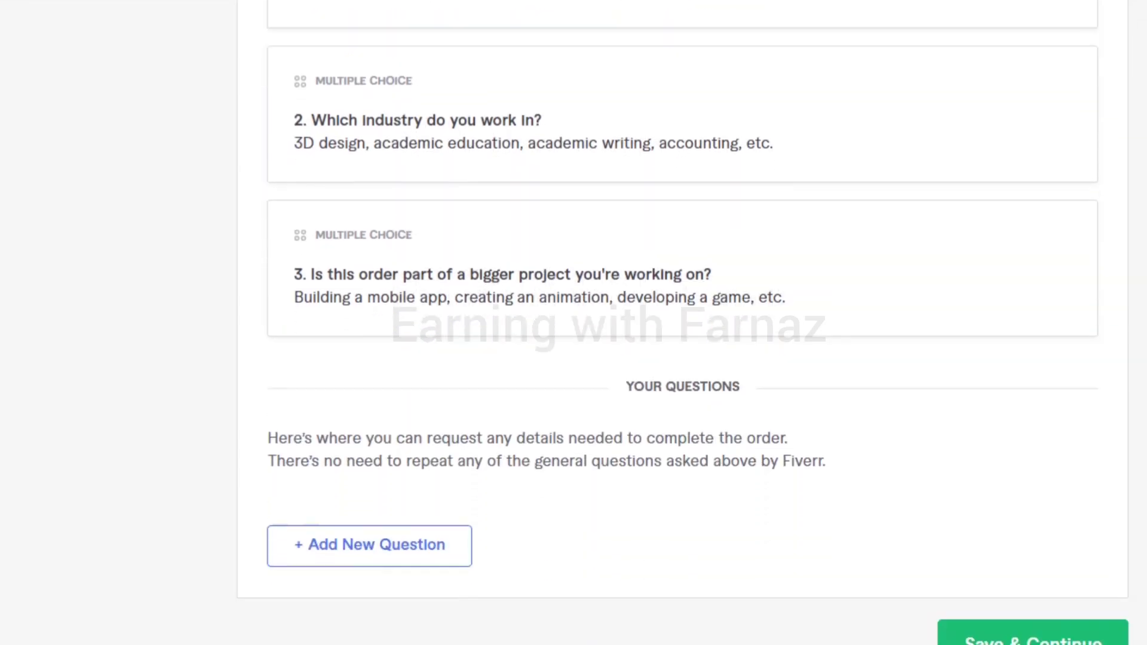
scroll(573, 323, "down", 1)
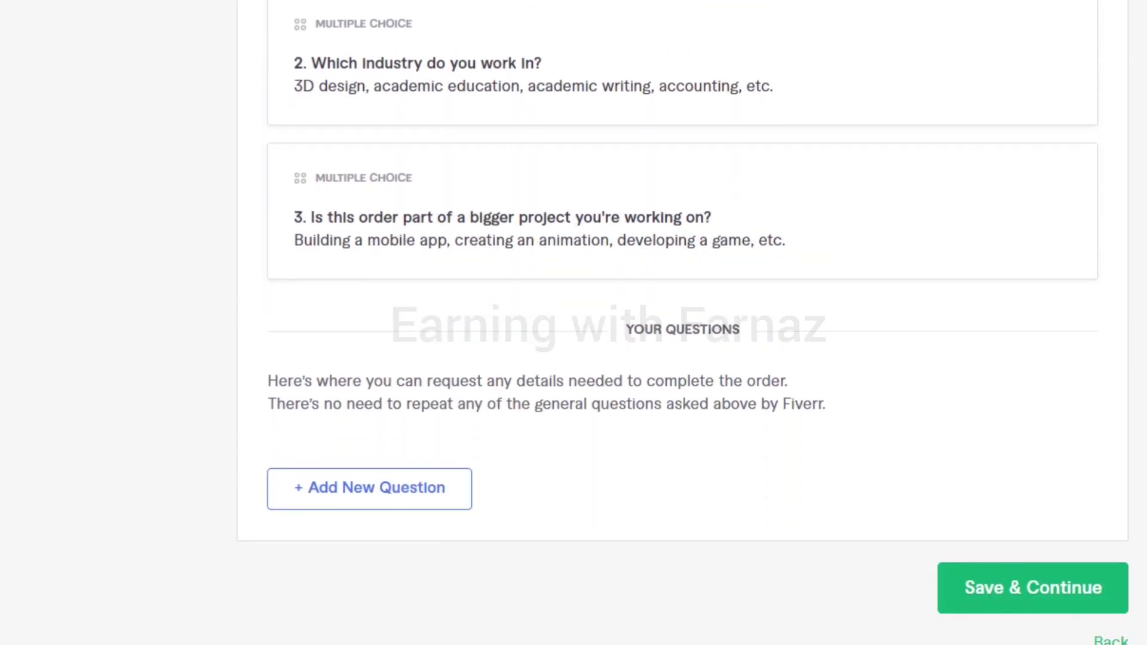
left_click(399, 485)
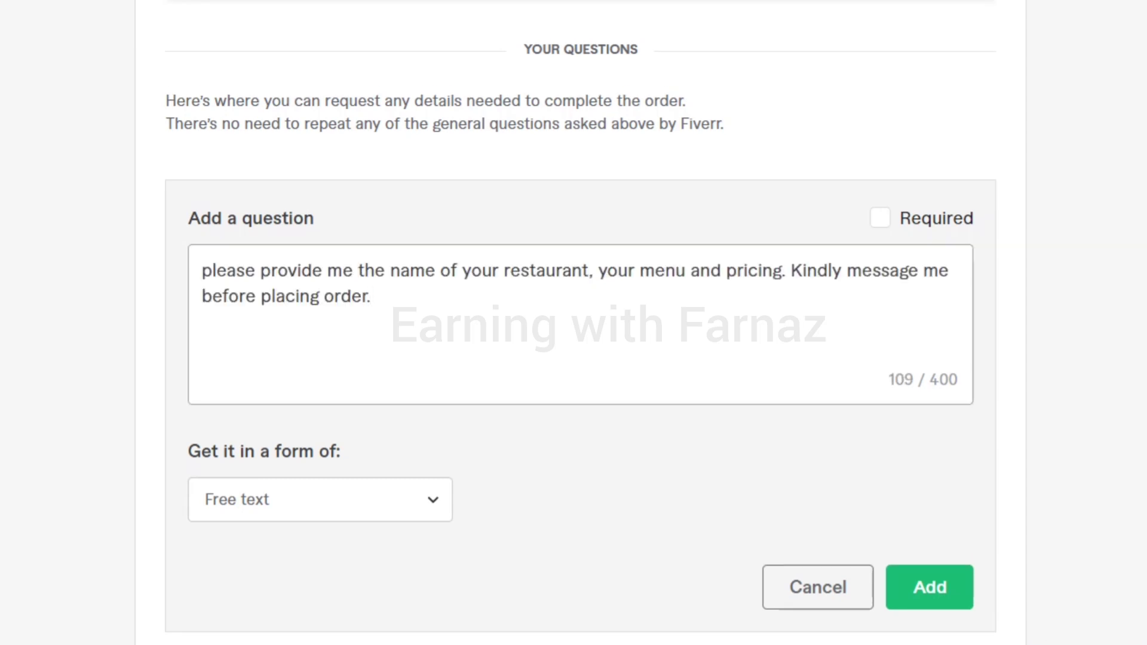
left_click(933, 601)
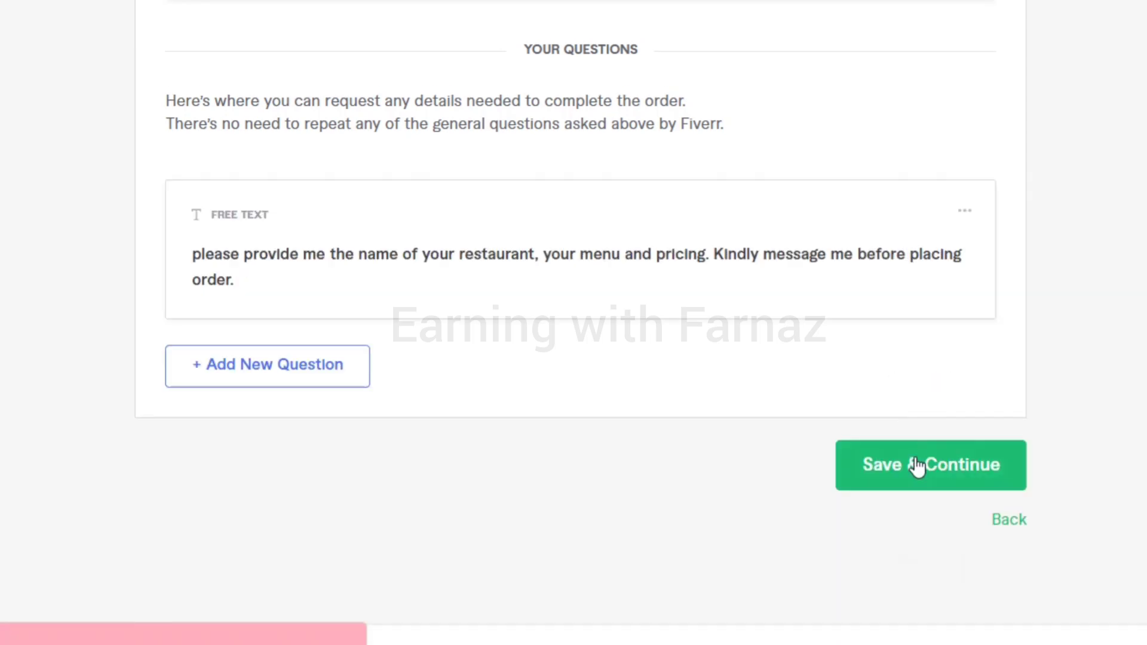
left_click(918, 464)
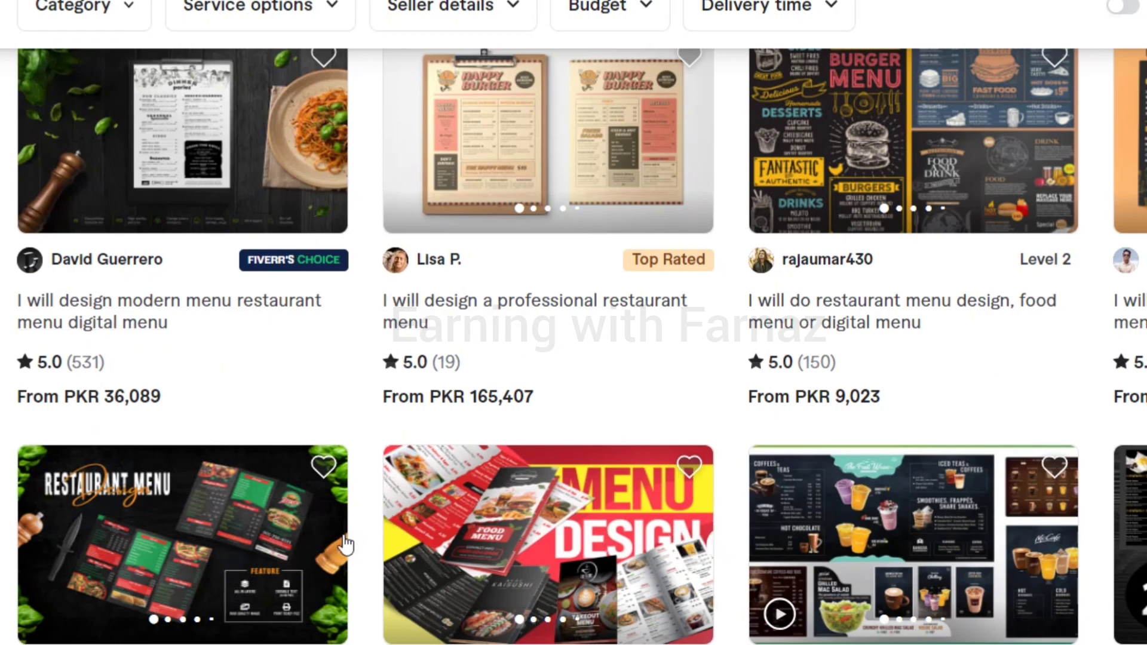
Open a competing restaurant menu gig for reference, and save the gallery with the Ice Cafe cocktails menu as primary image and the ownership declaration accepted.
left_click(318, 545)
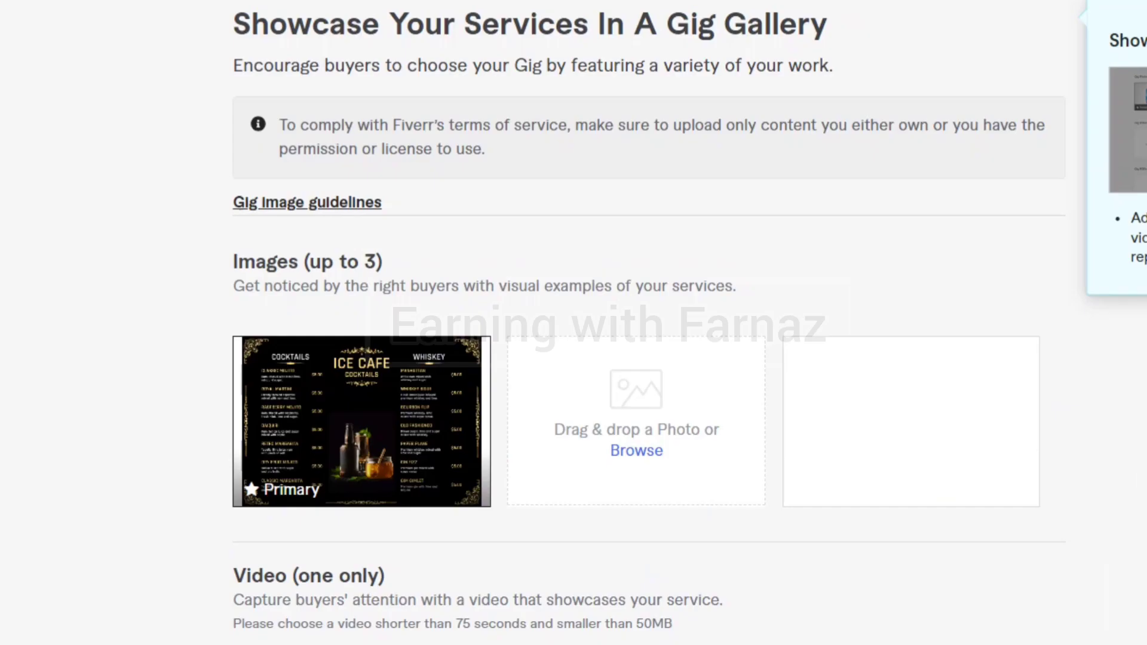
scroll(574, 323, "down", 10)
left_click(244, 364)
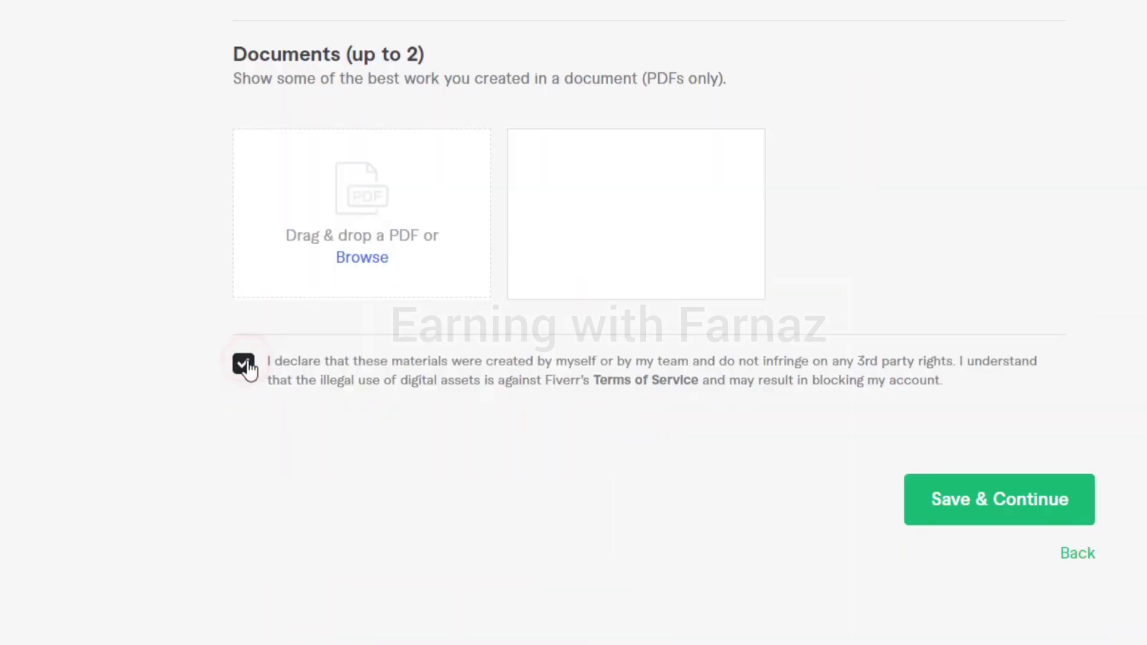
left_click(1063, 499)
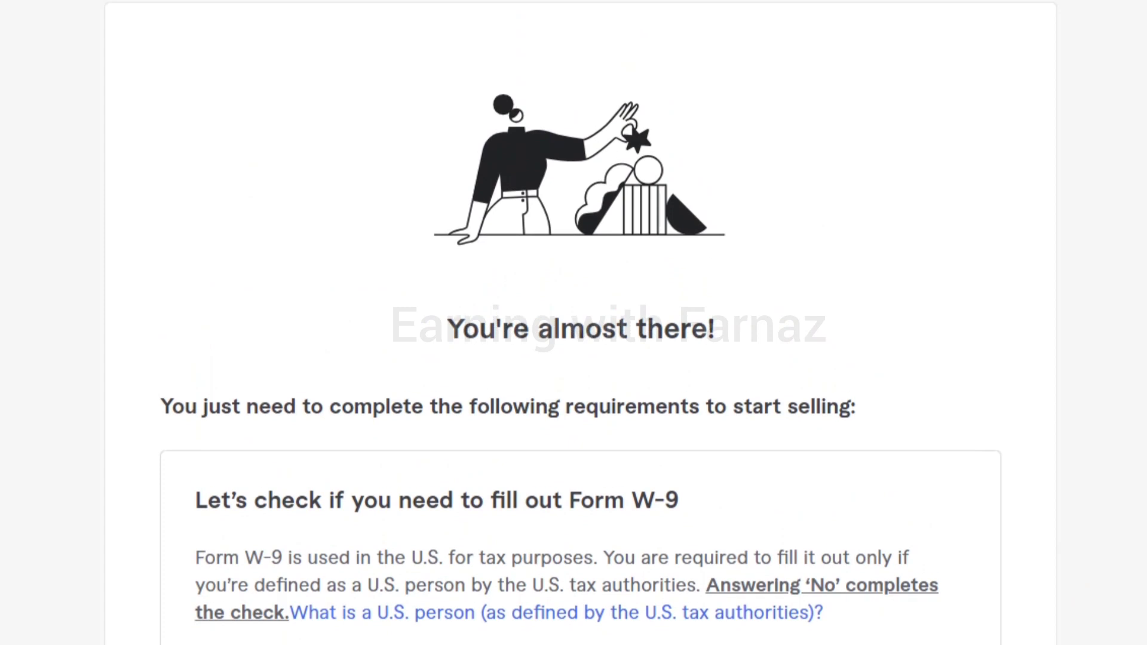
Answer No to the U.S. person question in the Form W-9 check, save the answer, and publish the gig.
scroll(243, 390, "down", 5)
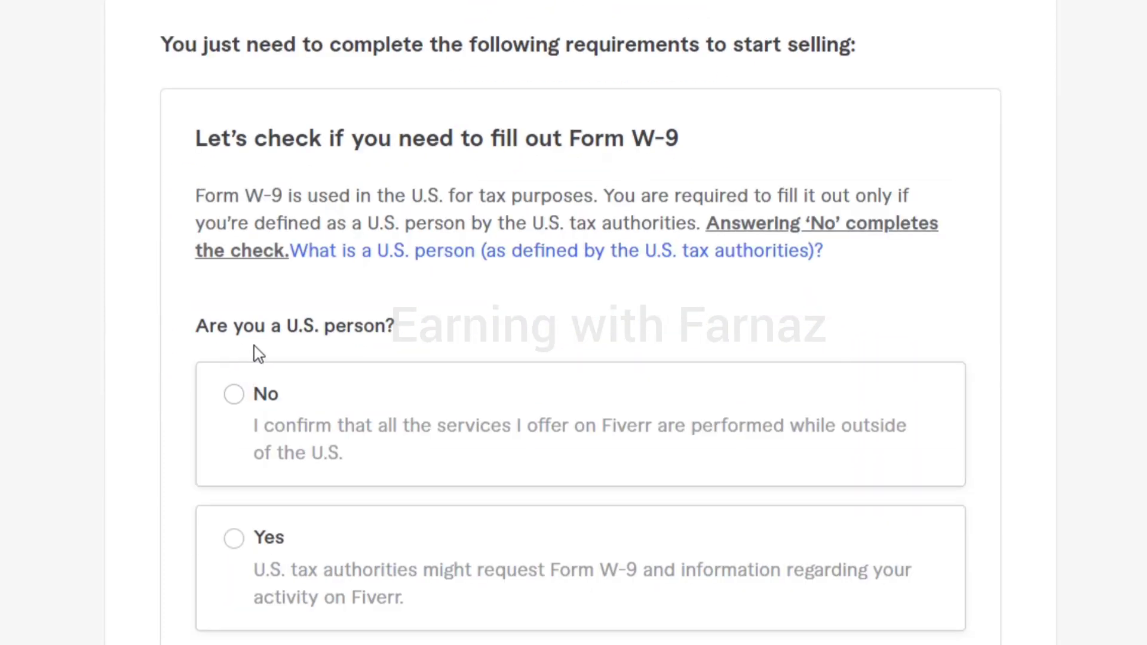
left_click(233, 394)
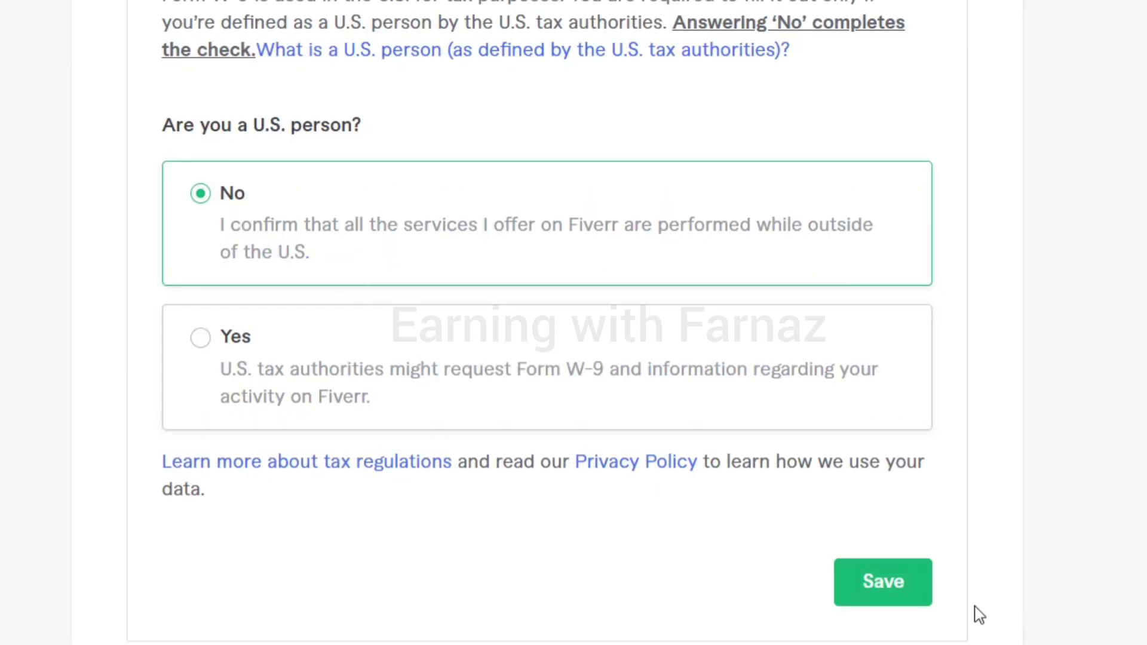
left_click(896, 593)
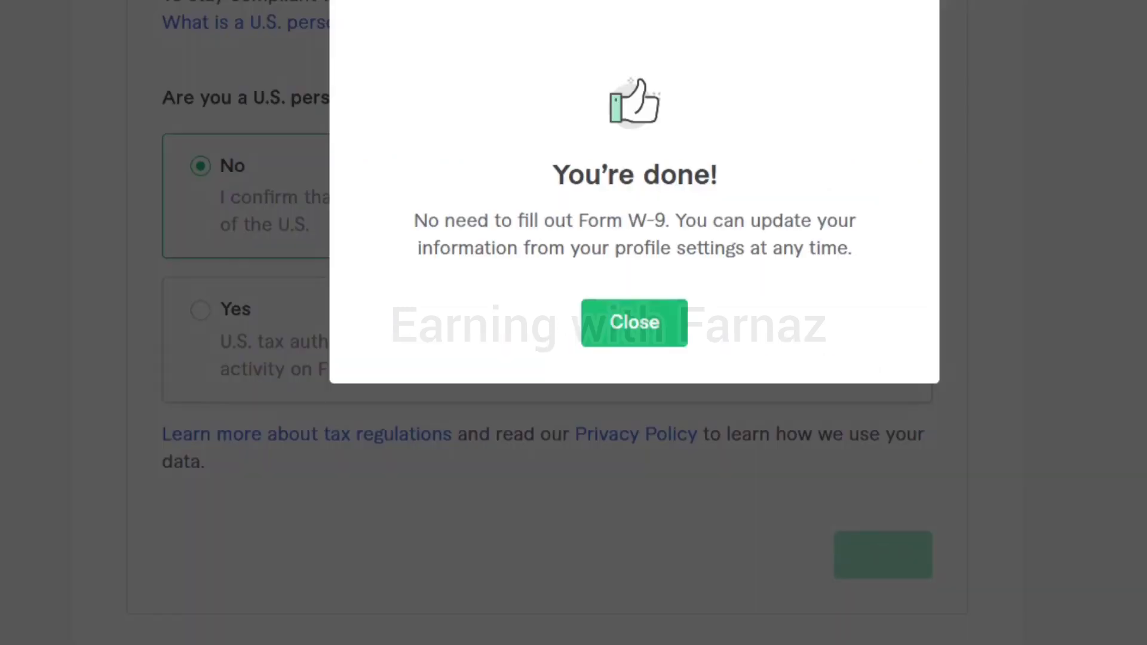
left_click(652, 322)
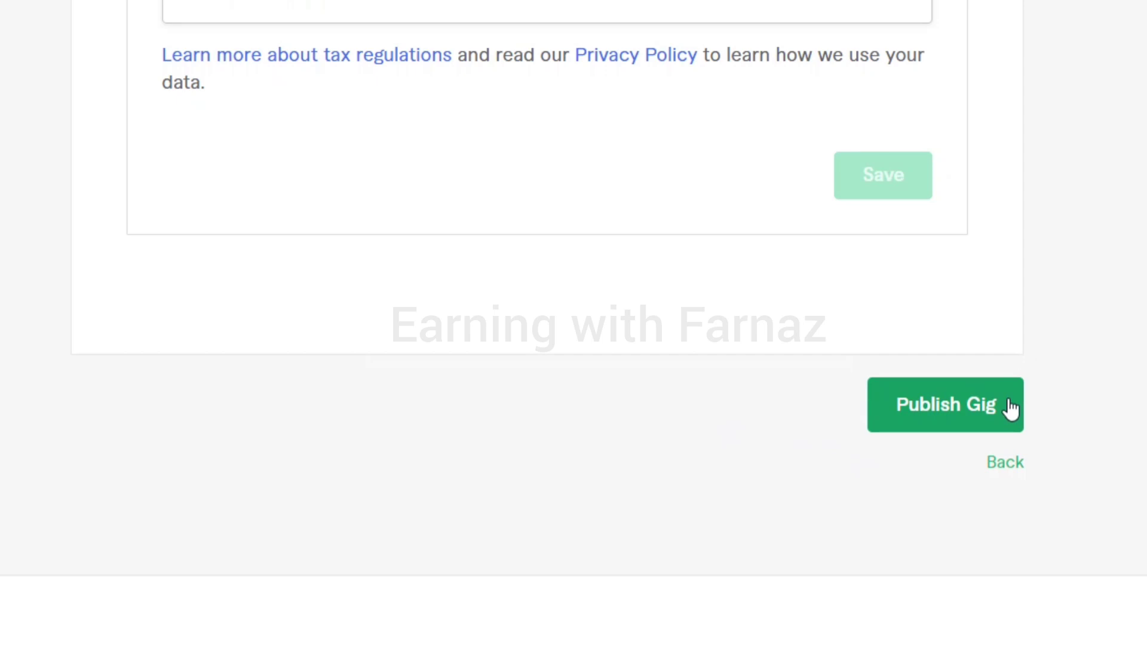
left_click(933, 418)
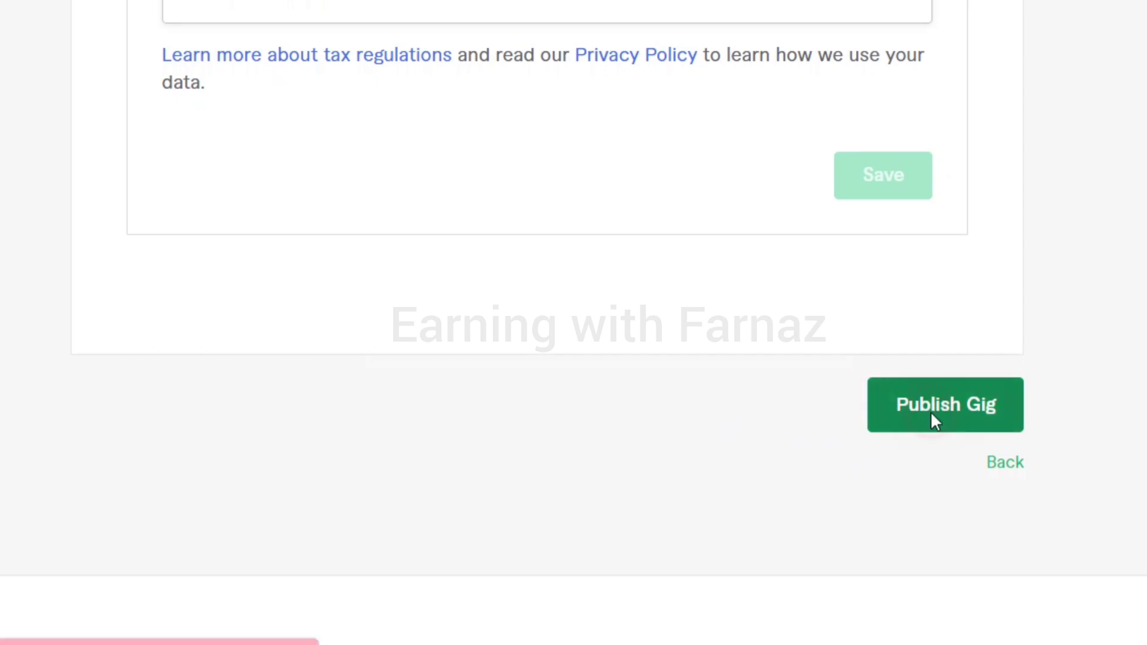